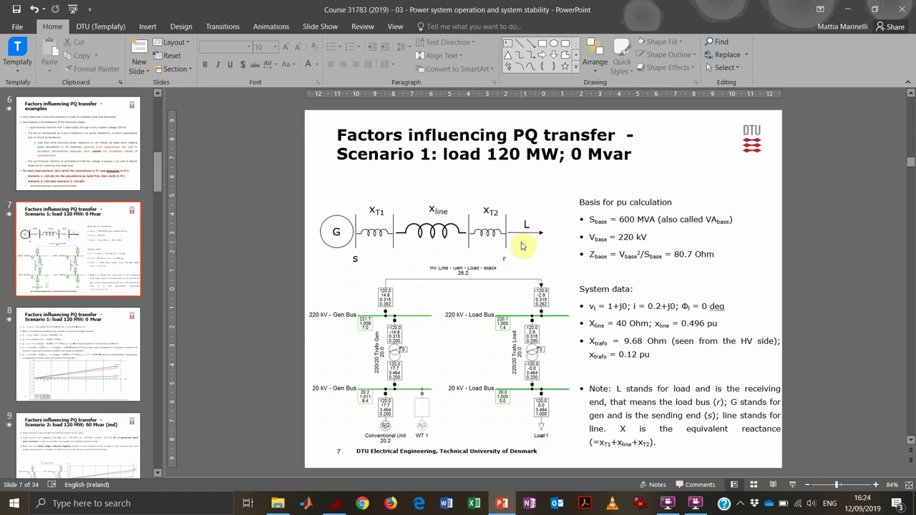
- Scroll up the Slides pane and show slide 4, the PQ transfer recap
scroll(74, 233, up, 5)
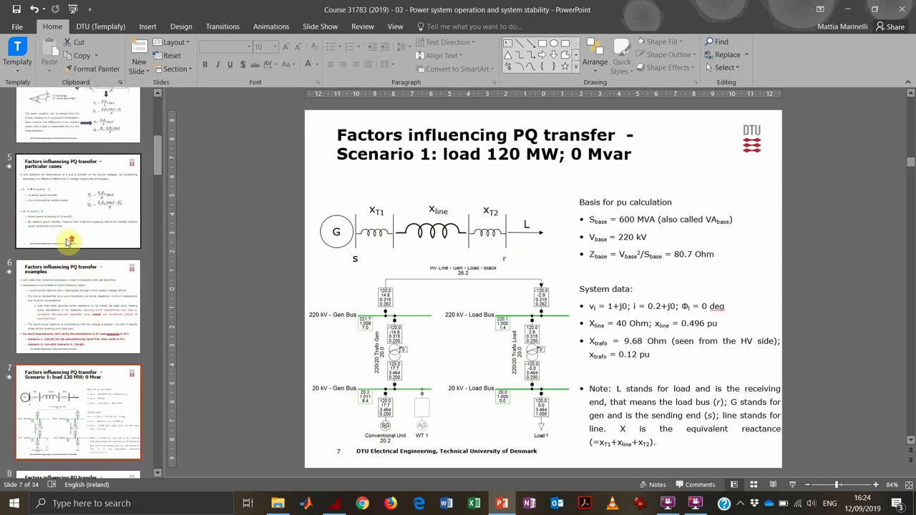
scroll(69, 241, up, 2)
click(75, 154)
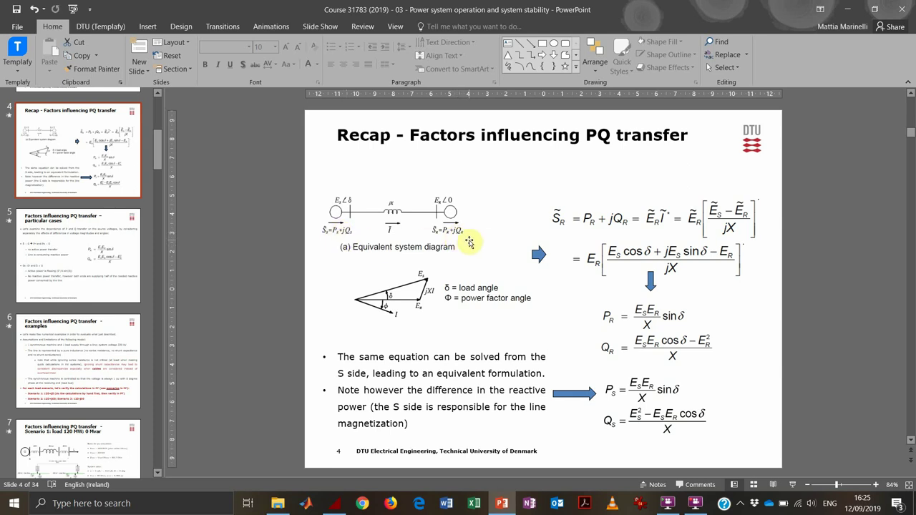
- Show slide 7, Scenario 1 with a 120 MW, 0 Mvar load
click(66, 437)
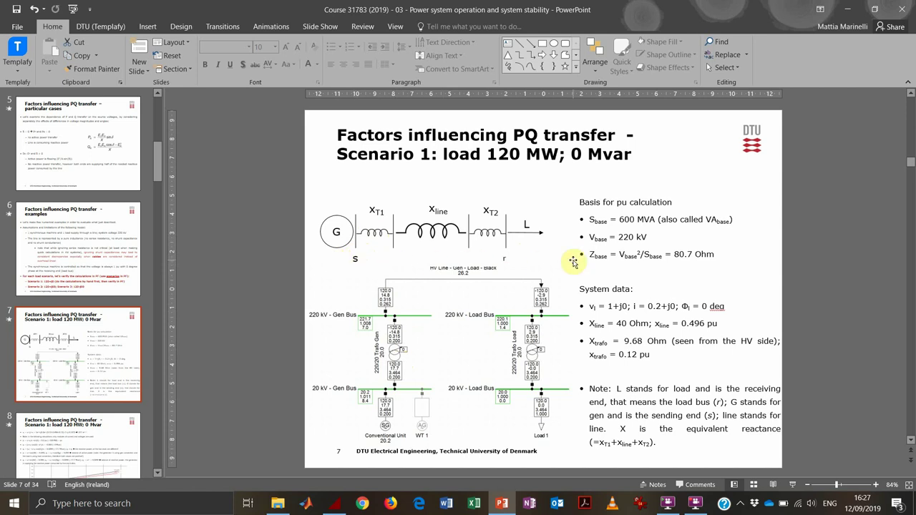
- Switch to PowerFactory's grid diagram showing Load 1 at 120 MW, 0 Mvar
click(340, 502)
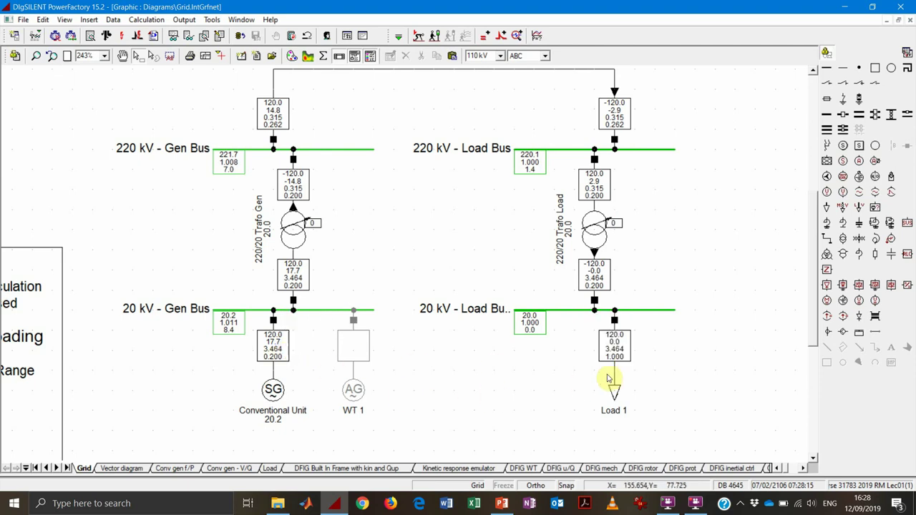
mouse_move(273, 345)
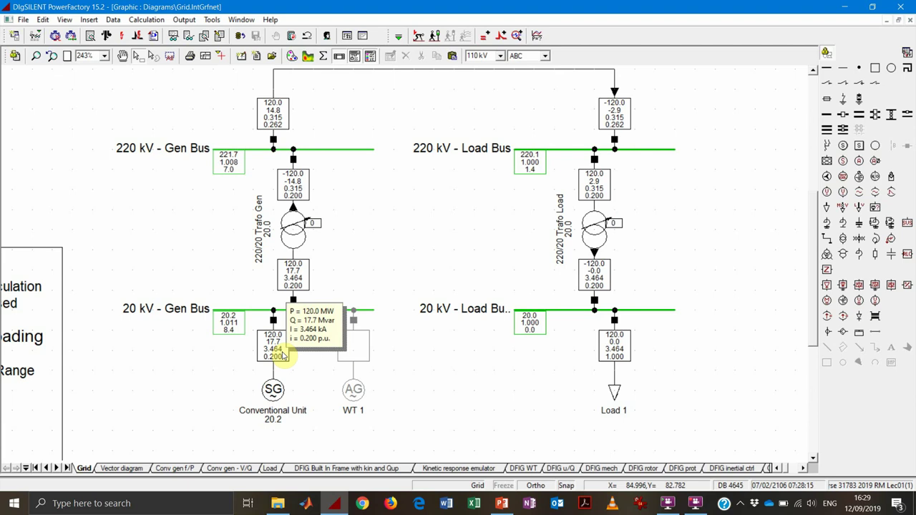
- In the Data Manager, browse Lec01(1) Operation Scenarios and show 01 - 120 MW's Grid
click(13, 35)
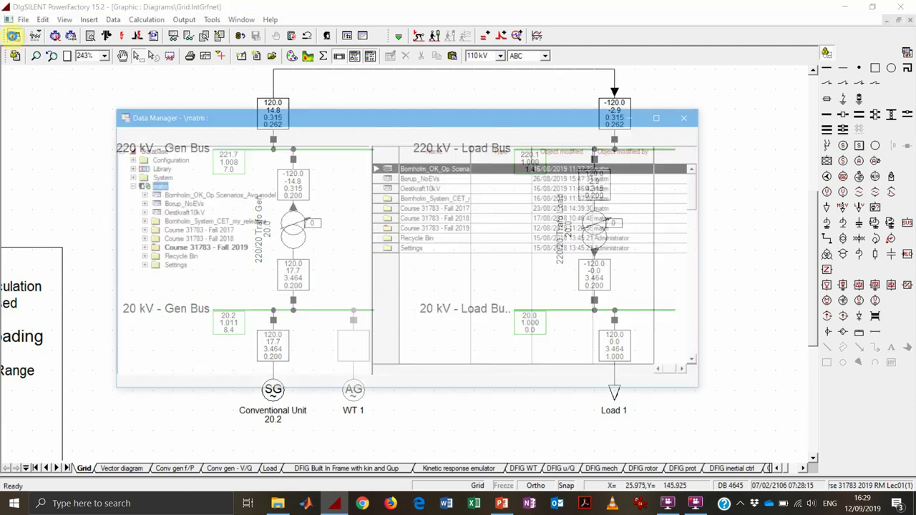
double_click(204, 248)
click(211, 266)
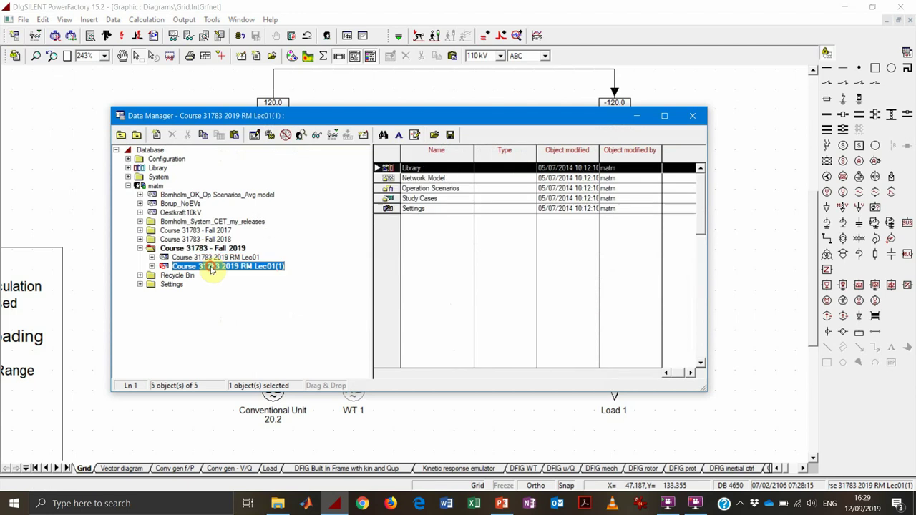
double_click(211, 266)
double_click(211, 293)
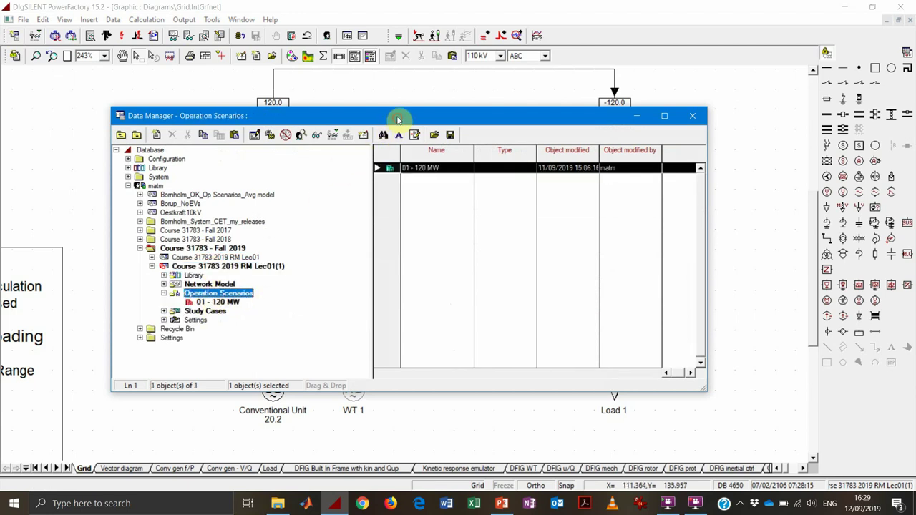
mouse_move(397, 119)
mouse_down()
mouse_move(324, 66)
mouse_move(349, 77)
mouse_up()
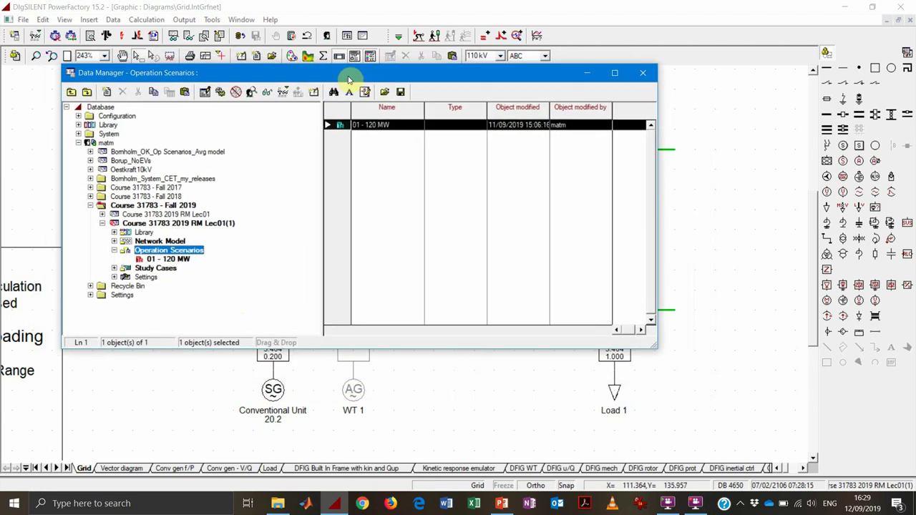
click(168, 259)
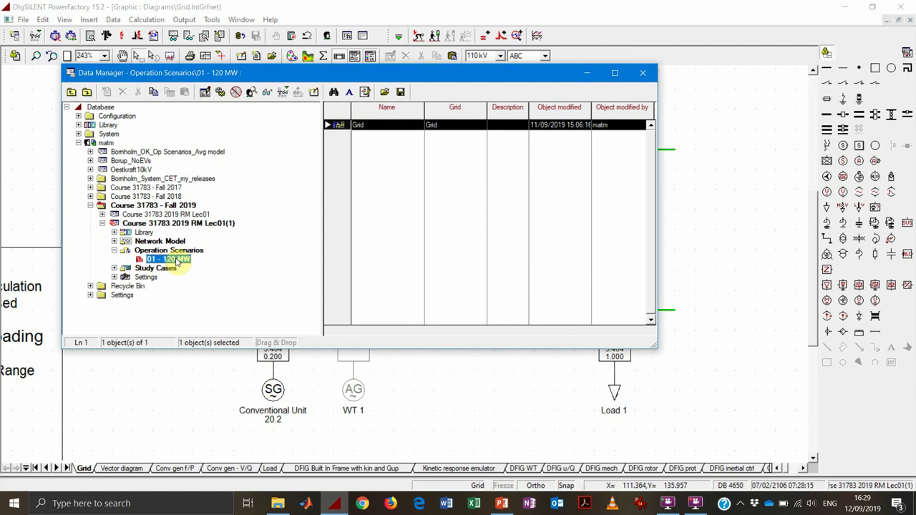
- Deactivate scenario 01 - 120 MW and paste a copy into Operation Scenarios
right_click(176, 261)
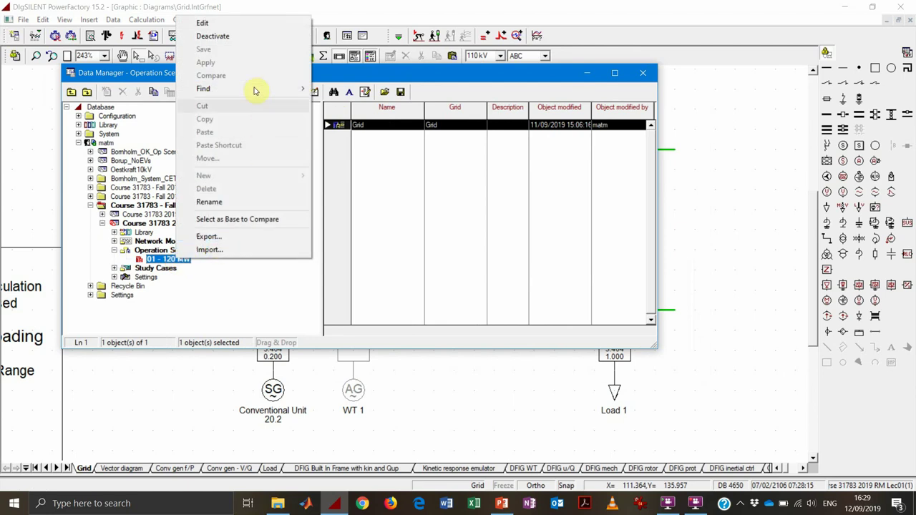
click(231, 37)
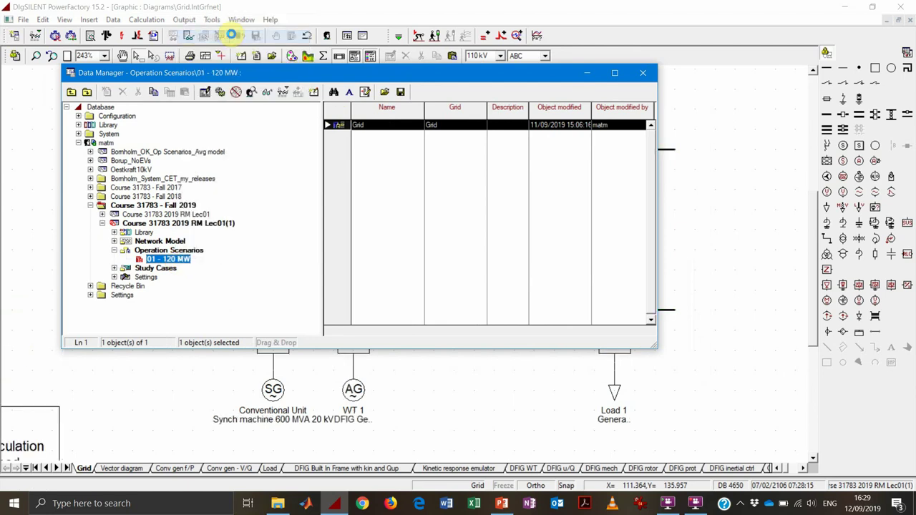
right_click(161, 261)
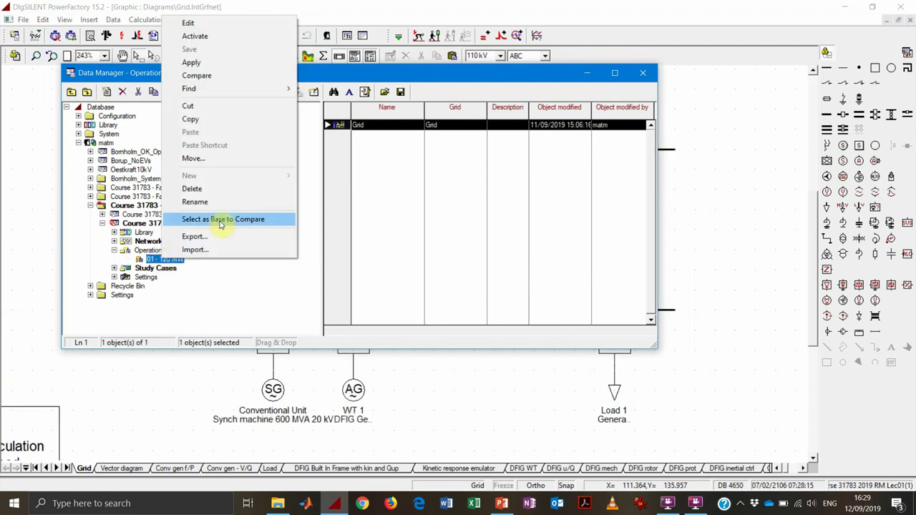
click(224, 122)
click(157, 252)
right_click(159, 252)
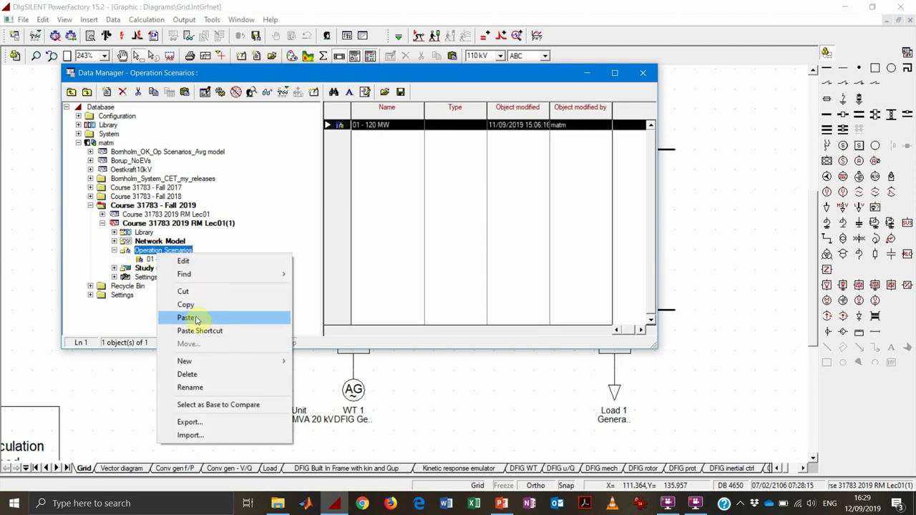
click(196, 319)
- Rename the copied scenario to '02 - 120 MW+j60Mvar'
click(178, 267)
right_click(179, 268)
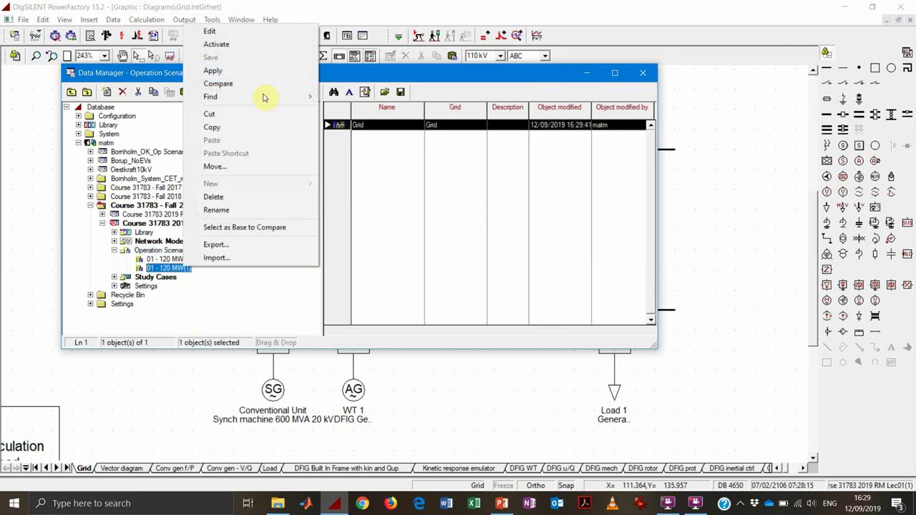
click(210, 31)
click(357, 127)
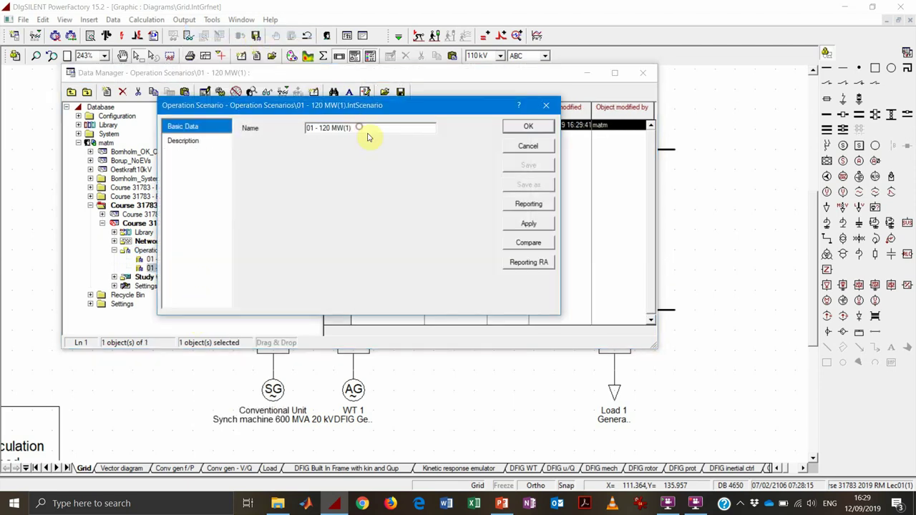
key(BackSpace)
key(BackSpace)
key(BackSpace)
text(+)
text(j60)
text(Mvar)
double_click(310, 128)
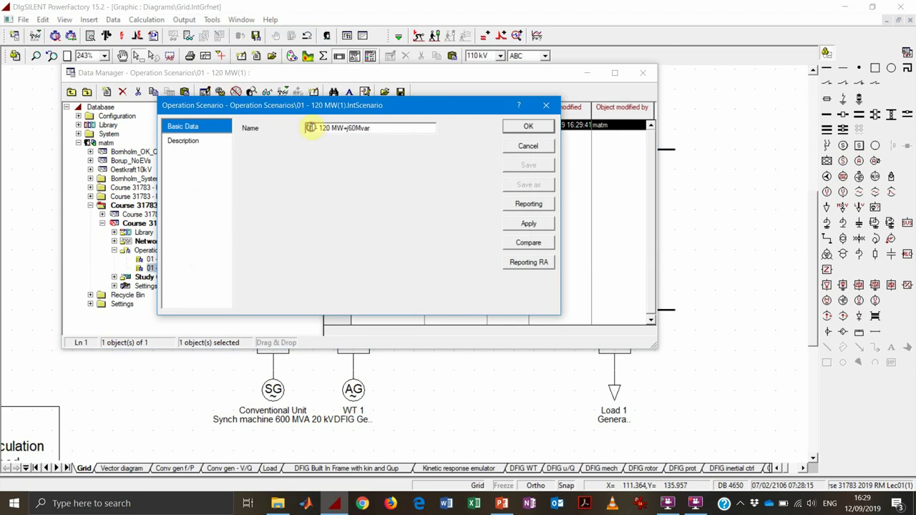
text(02)
click(528, 127)
- Activate scenario 02 - 120 MW+j60Mvar and close the Data Manager
right_click(207, 273)
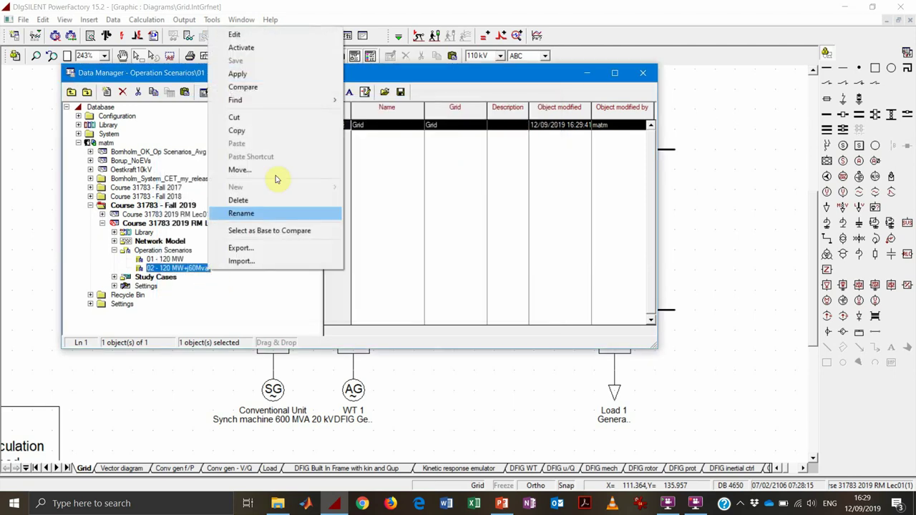
click(267, 50)
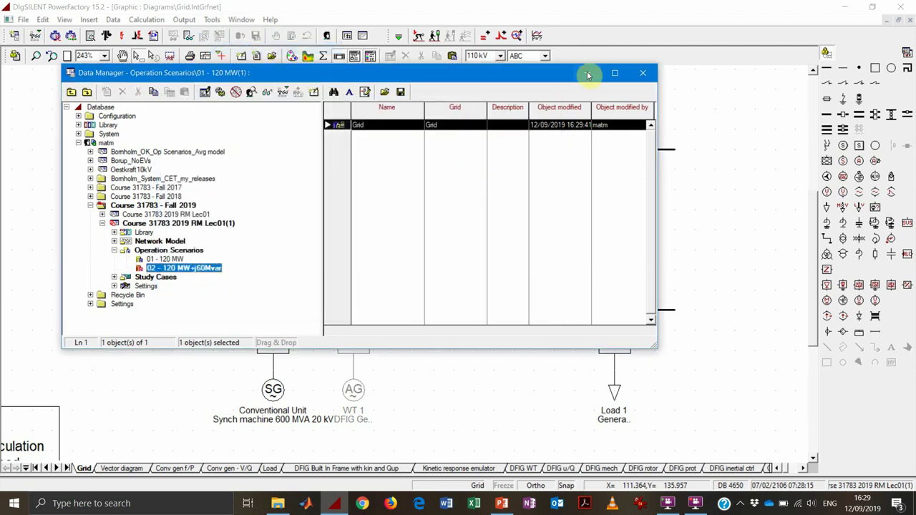
click(642, 73)
- Change Load 1's load-flow reactive power from 0 to 60 Mvar
double_click(613, 392)
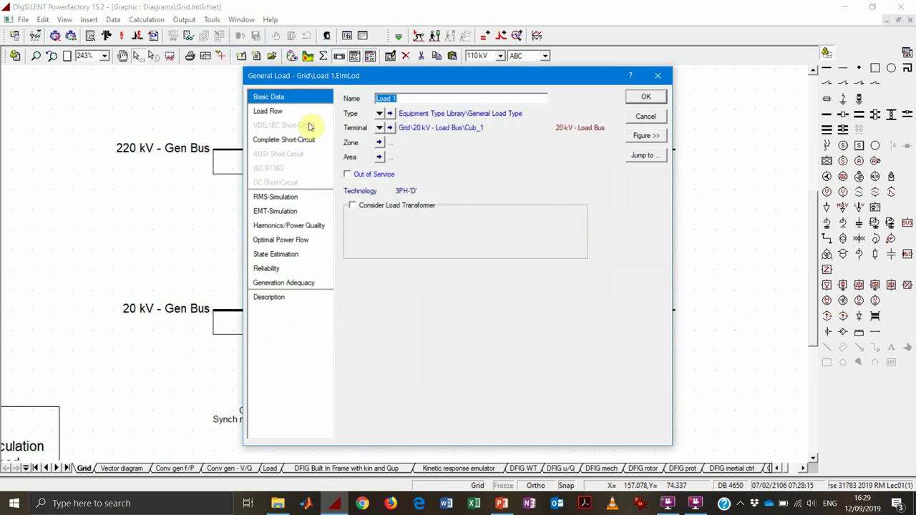
click(302, 113)
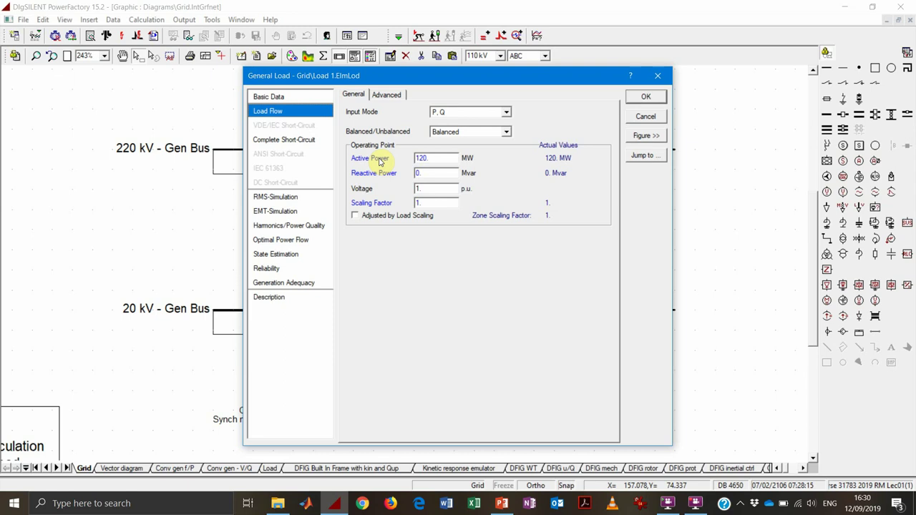
double_click(425, 173)
text(60)
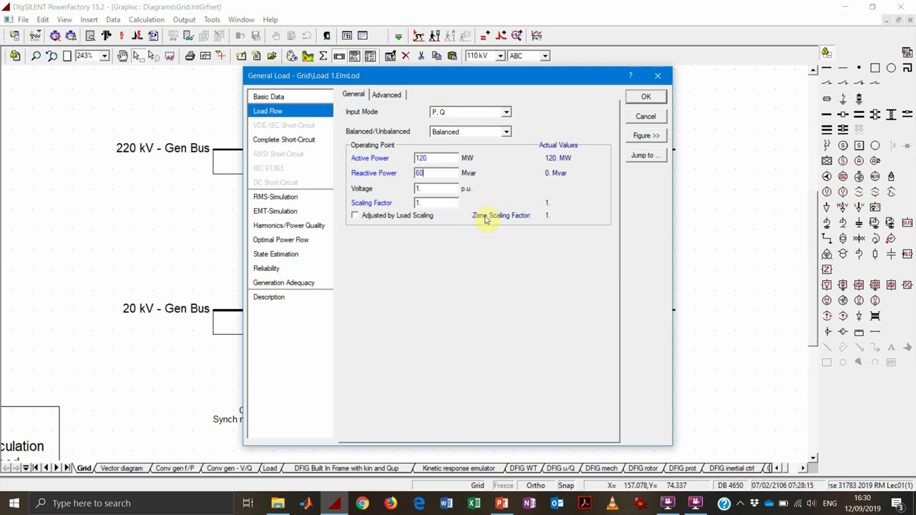
click(645, 98)
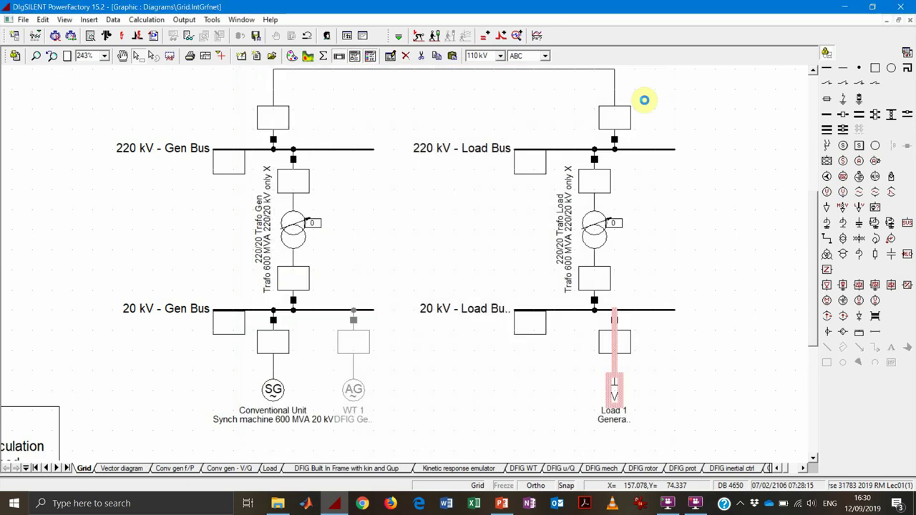
- Save scenario 02 - 120 MW+j60Mvar in the Data Manager, then shift the window to reveal Load 1
click(15, 35)
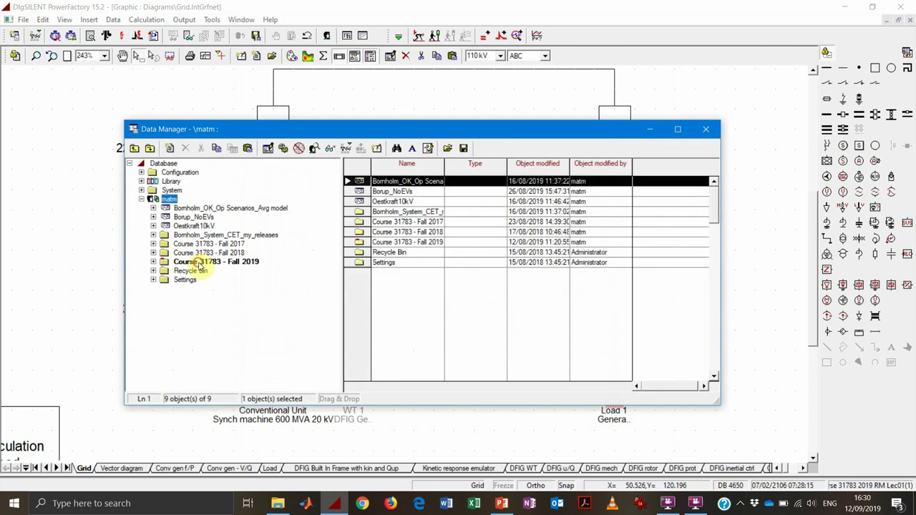
double_click(183, 261)
click(176, 288)
double_click(203, 279)
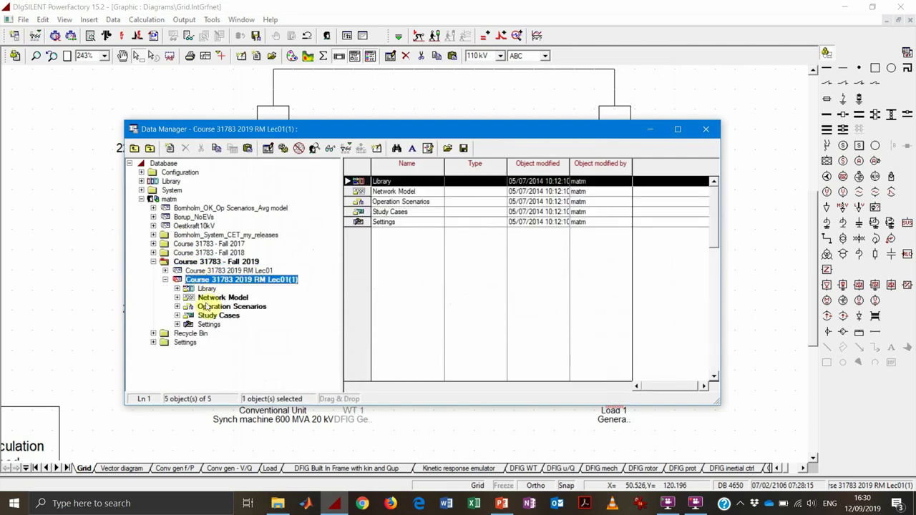
double_click(206, 307)
click(215, 324)
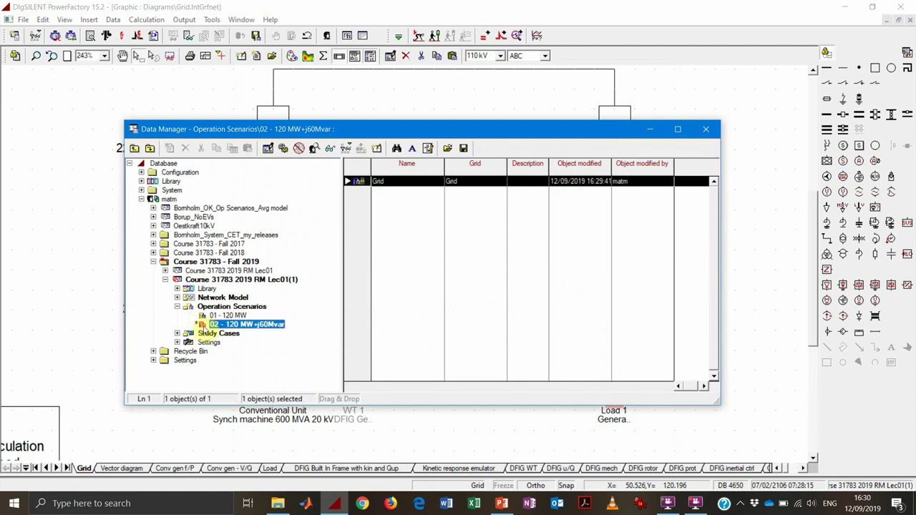
right_click(239, 325)
click(312, 118)
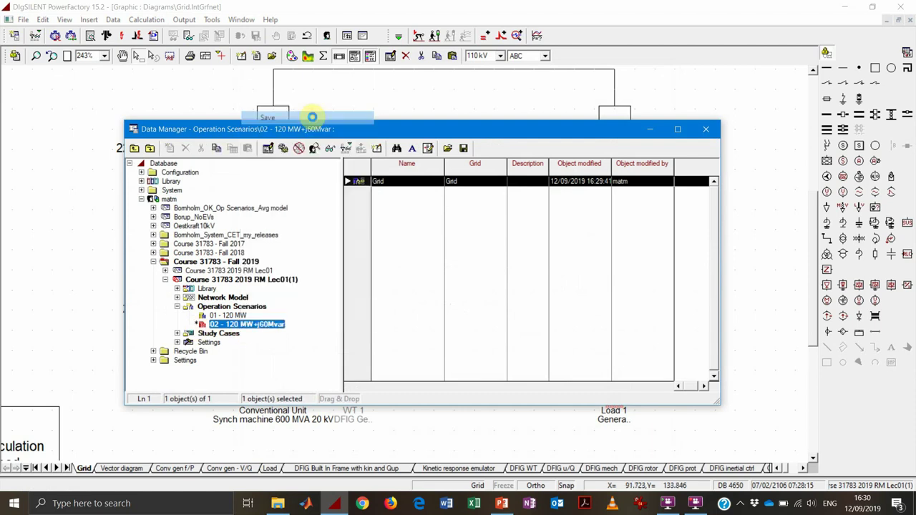
mouse_move(397, 130)
mouse_down()
mouse_move(304, 81)
mouse_move(294, 62)
mouse_up()
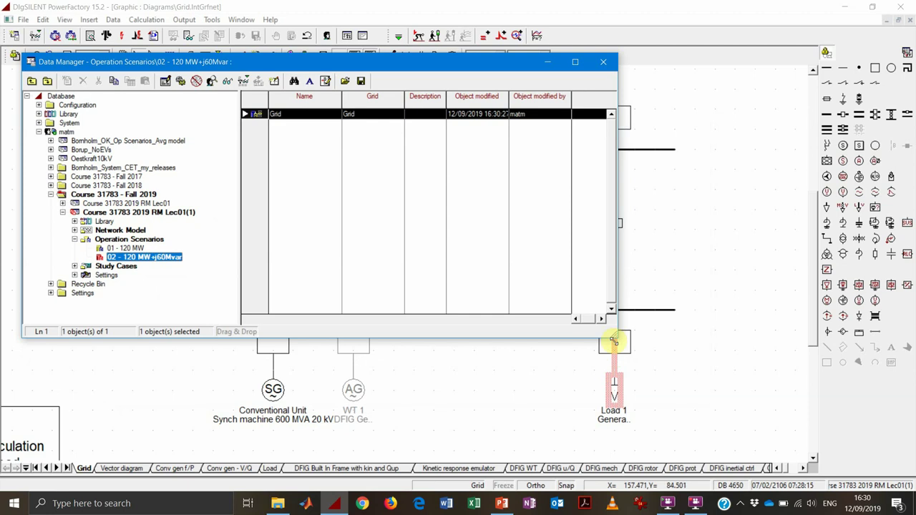
drag(614, 337, 543, 337)
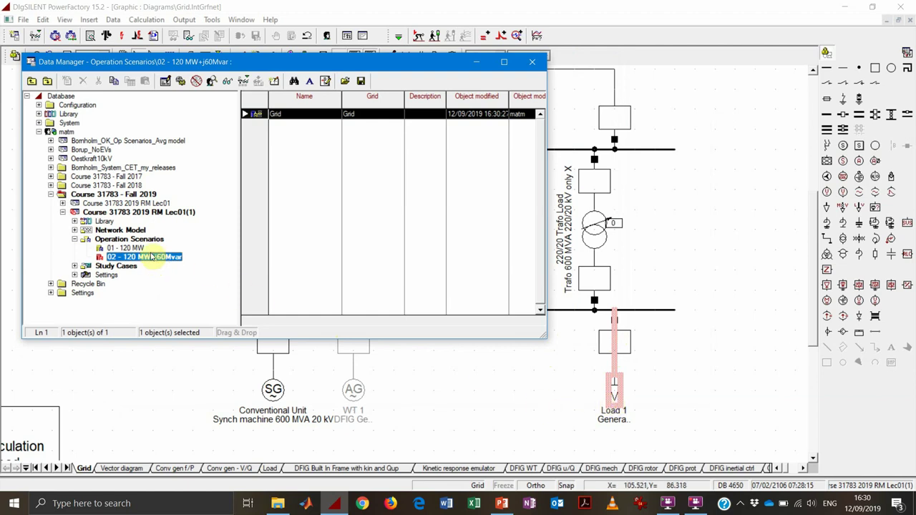
- Activate scenario 01 and check that Load 1 shows 0 Mvar reactive power
click(128, 248)
right_click(128, 248)
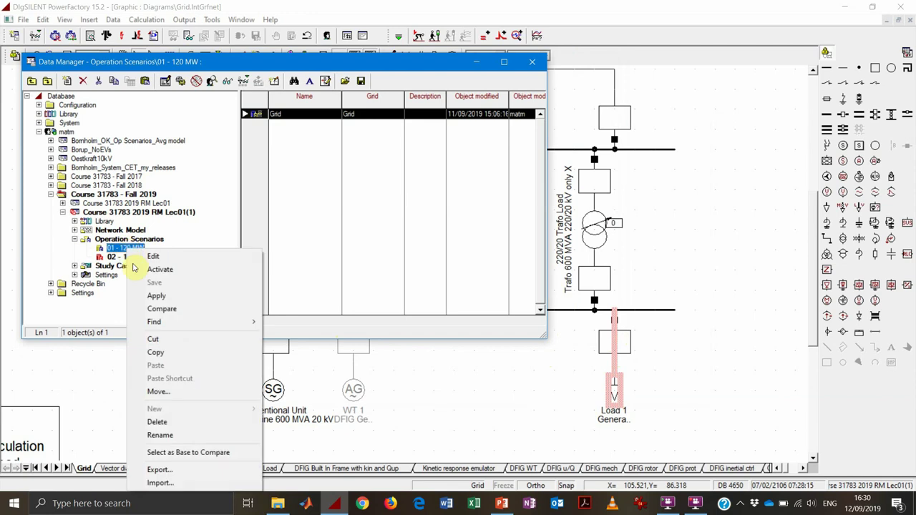
click(158, 266)
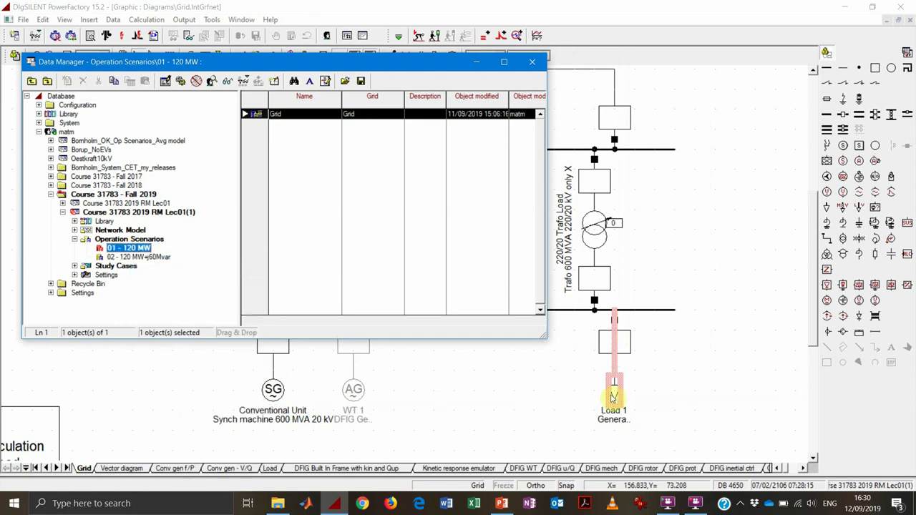
double_click(611, 392)
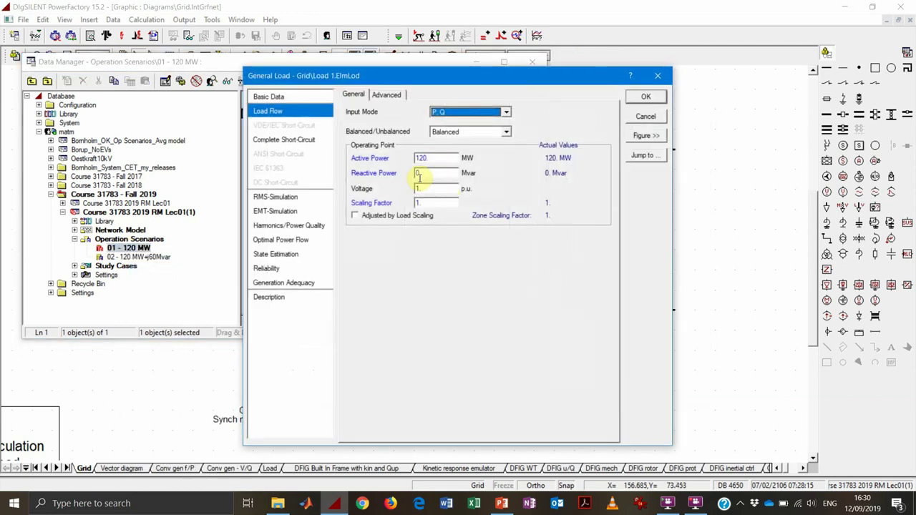
click(422, 175)
click(638, 117)
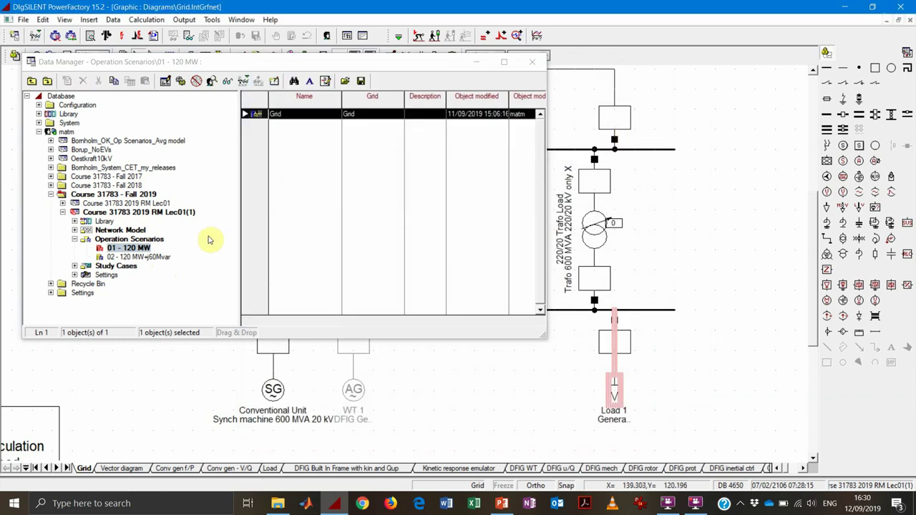
- Reactivate scenario 02 - 120 MW+j60Mvar and execute the load flow calculation
right_click(161, 256)
click(226, 36)
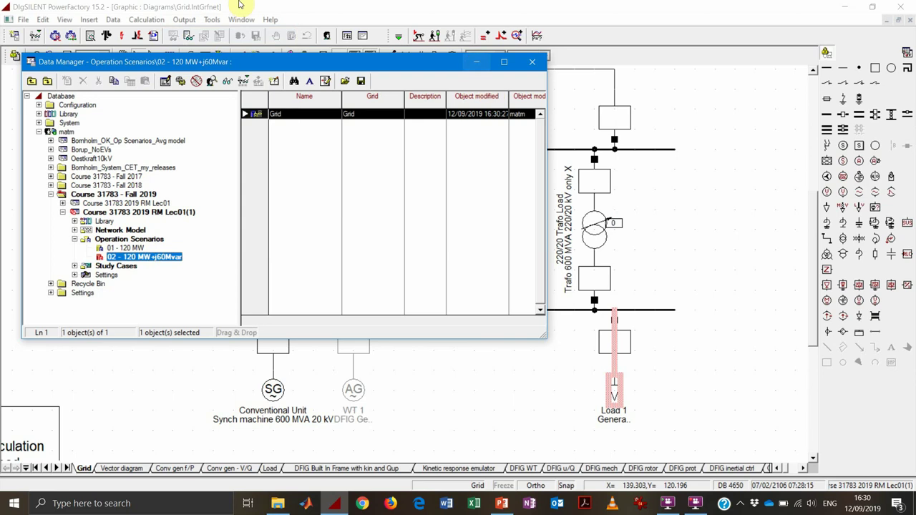
click(90, 35)
click(646, 107)
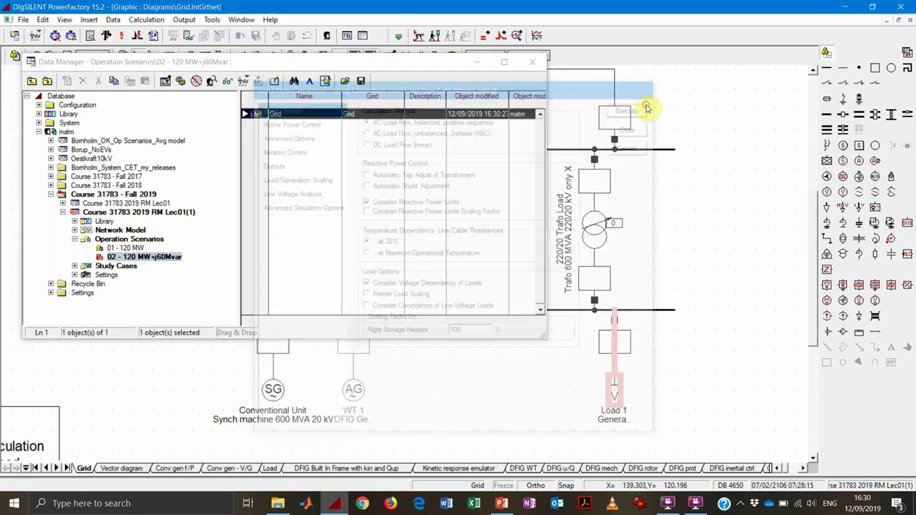
- Close the Data Manager to review scenario 02 results, then show the Vector diagram page
click(476, 63)
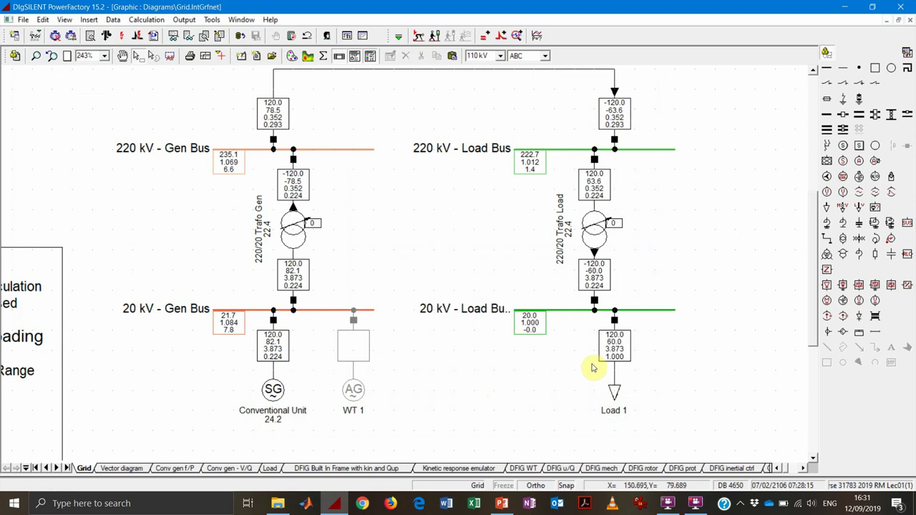
mouse_move(273, 348)
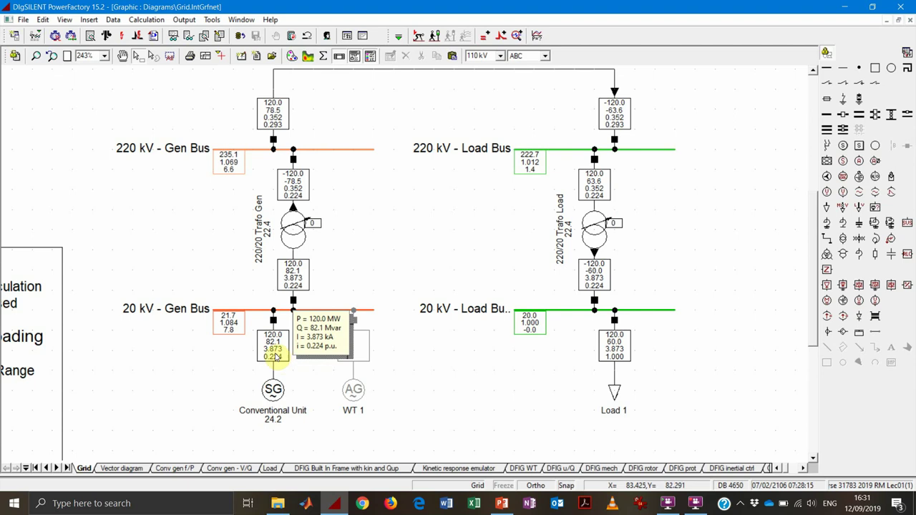
mouse_move(320, 318)
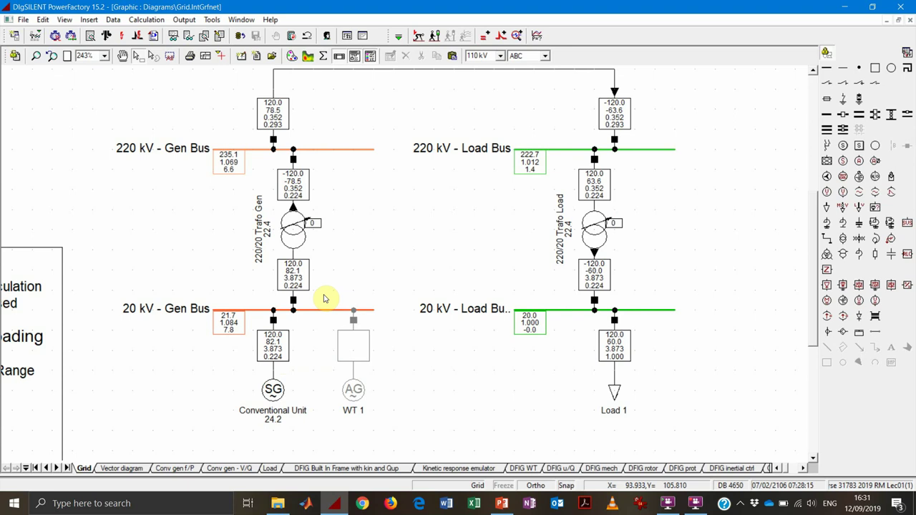
mouse_move(293, 275)
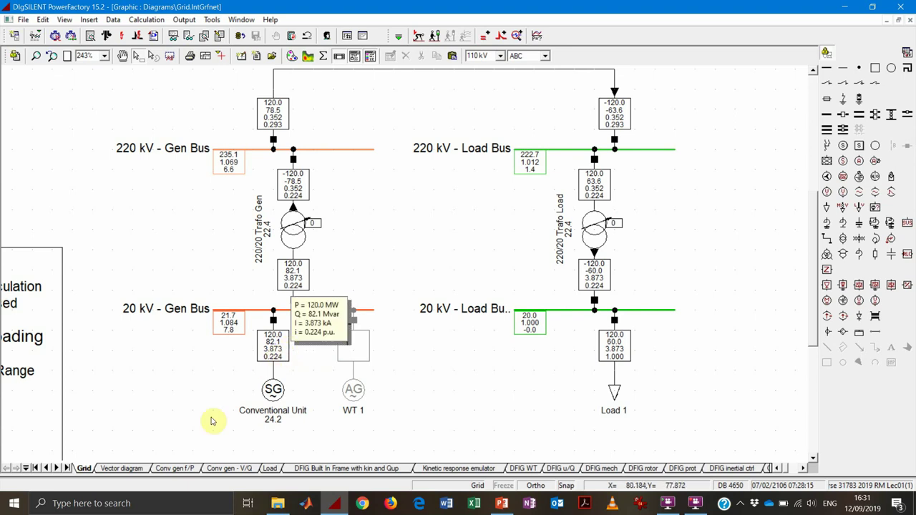
click(121, 468)
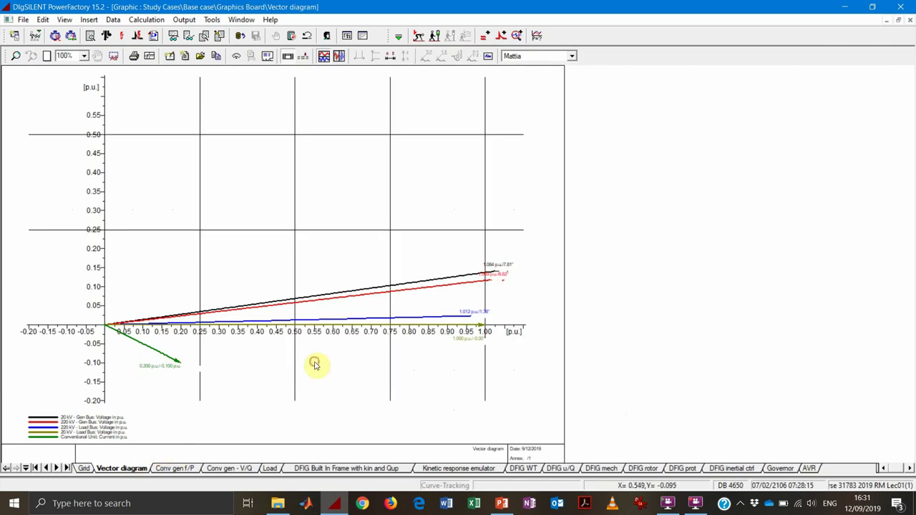
- Zoom into the bus voltage and generator current phasors, then return to the Grid diagram
click(314, 362)
ctrl+scroll(250, 341, up, 1)
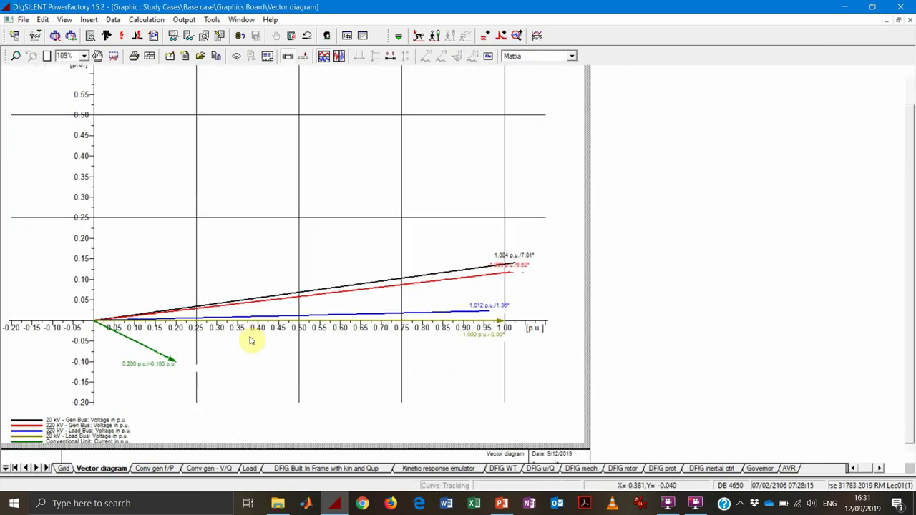
ctrl+scroll(251, 341, up, 1)
ctrl+scroll(251, 340, up, 1)
ctrl+scroll(250, 340, up, 1)
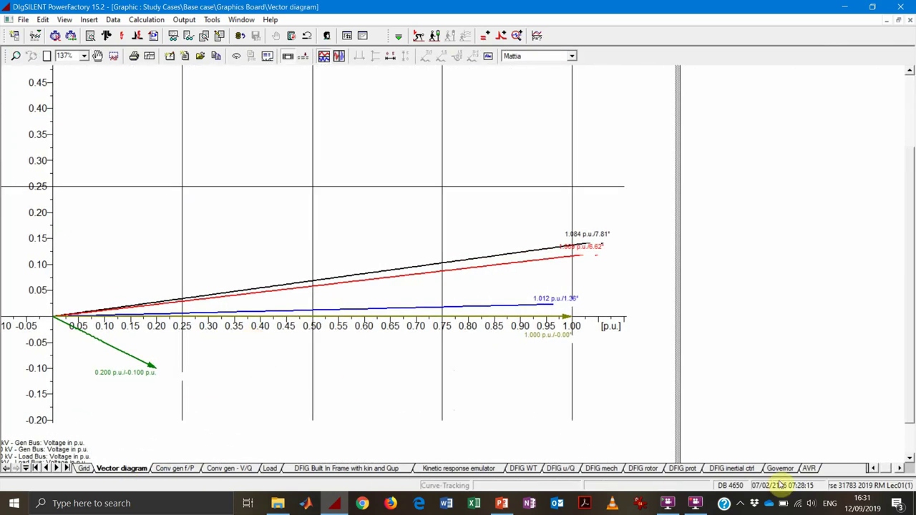
click(870, 468)
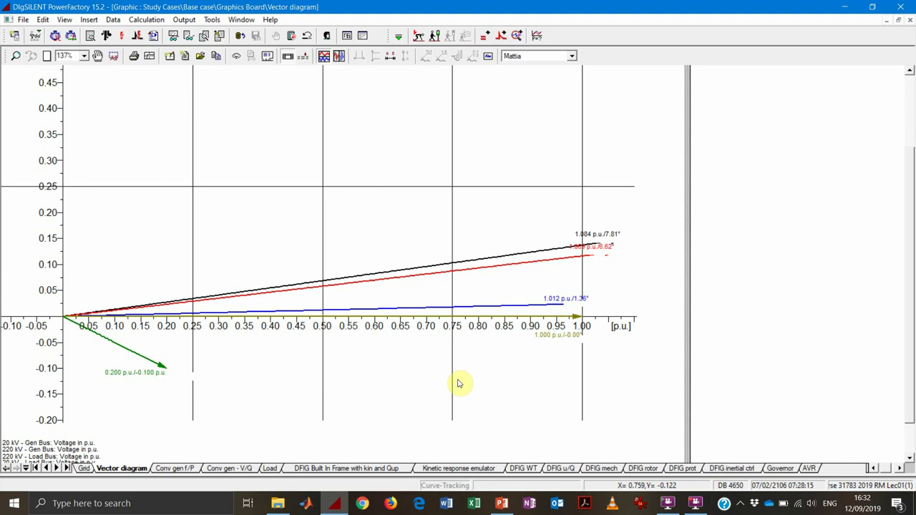
click(84, 468)
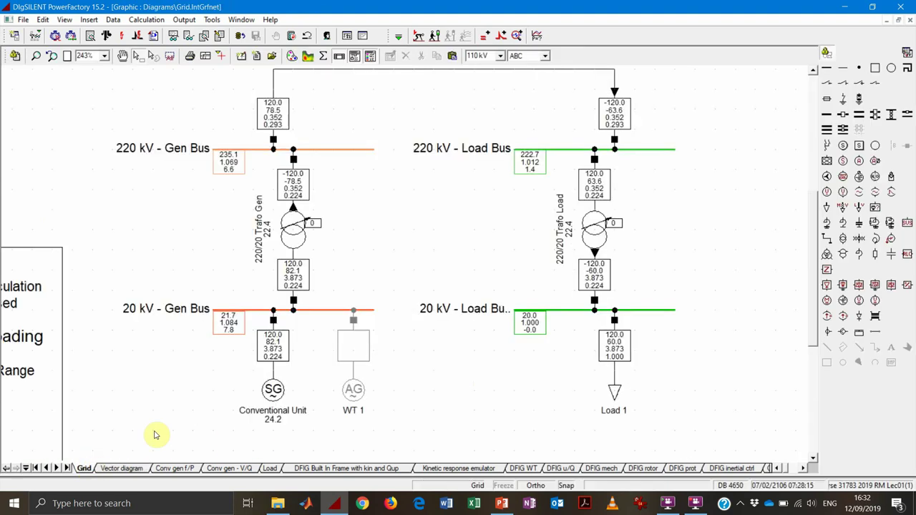
- In the Data Manager, deactivate the operation scenario 02 - 120 MW+j60Mvar
click(12, 37)
double_click(232, 275)
click(232, 284)
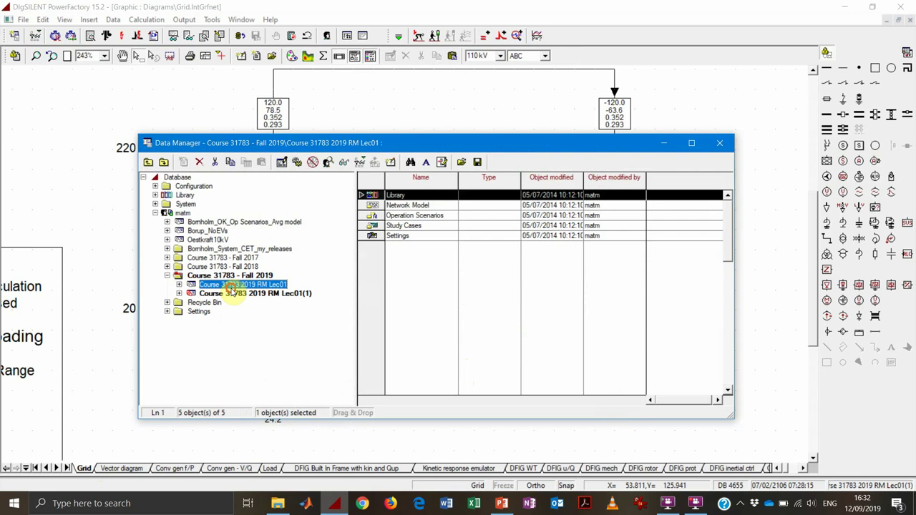
double_click(233, 285)
double_click(233, 337)
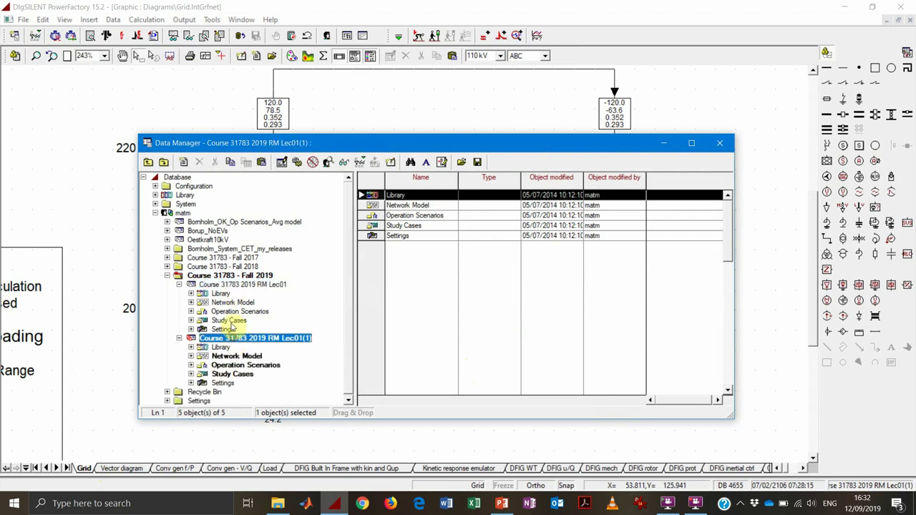
double_click(238, 365)
click(252, 365)
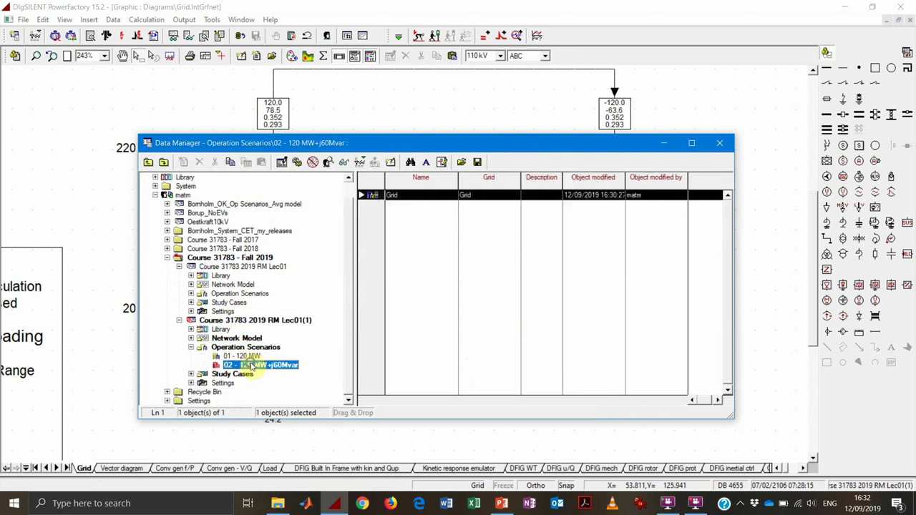
right_click(251, 365)
click(300, 140)
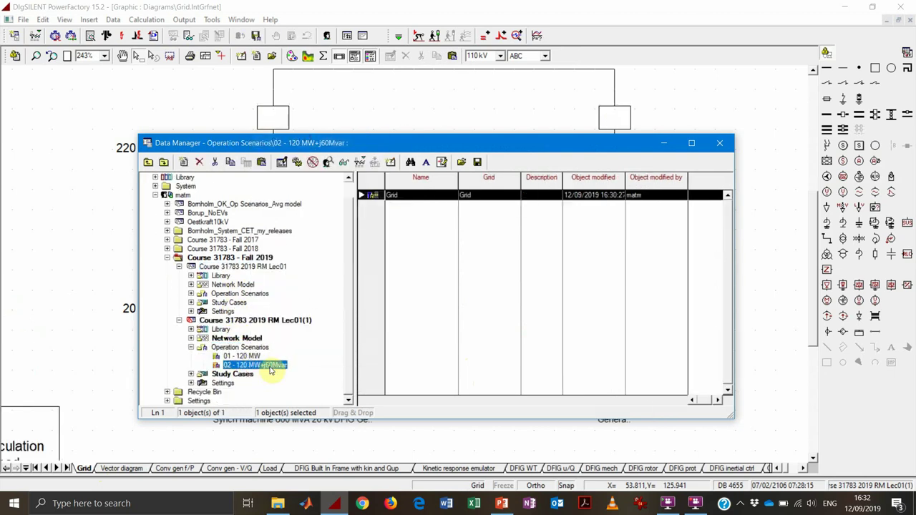
- Copy scenario 02 and paste a duplicate into the Operation Scenarios folder
right_click(270, 369)
click(335, 229)
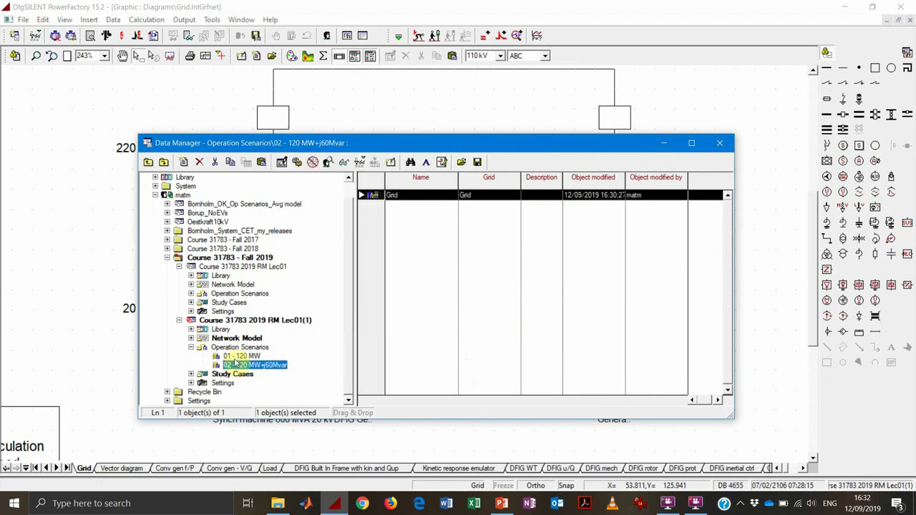
click(242, 347)
right_click(243, 347)
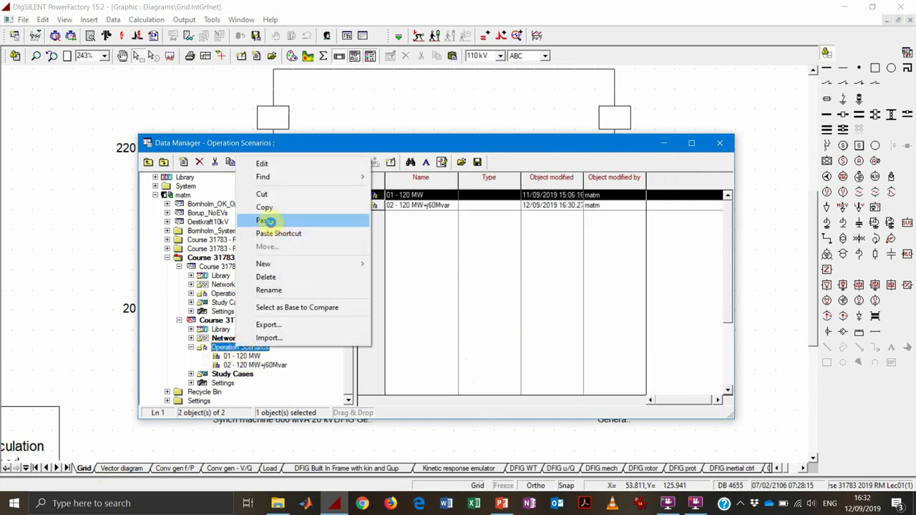
click(271, 222)
- Rename the copied scenario to '03 - 120 MW-j60Mvar' and activate it
click(264, 373)
right_click(265, 372)
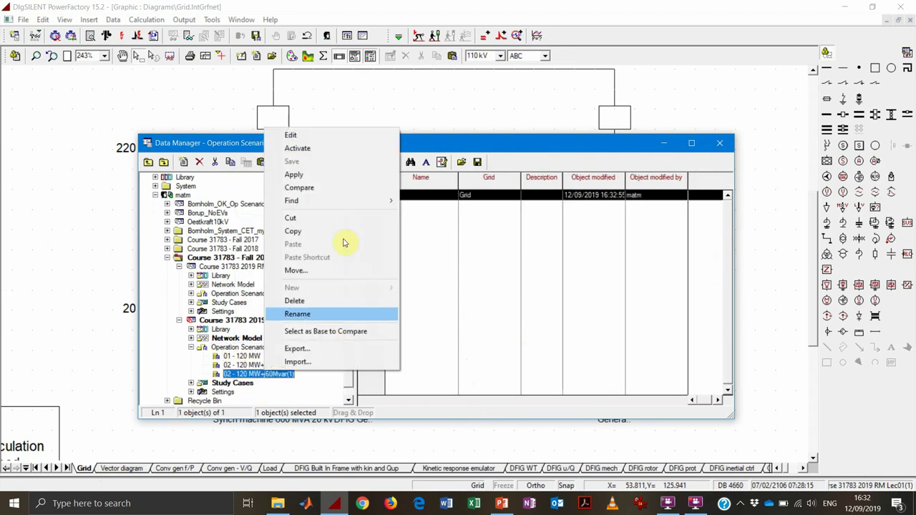
click(295, 136)
click(461, 202)
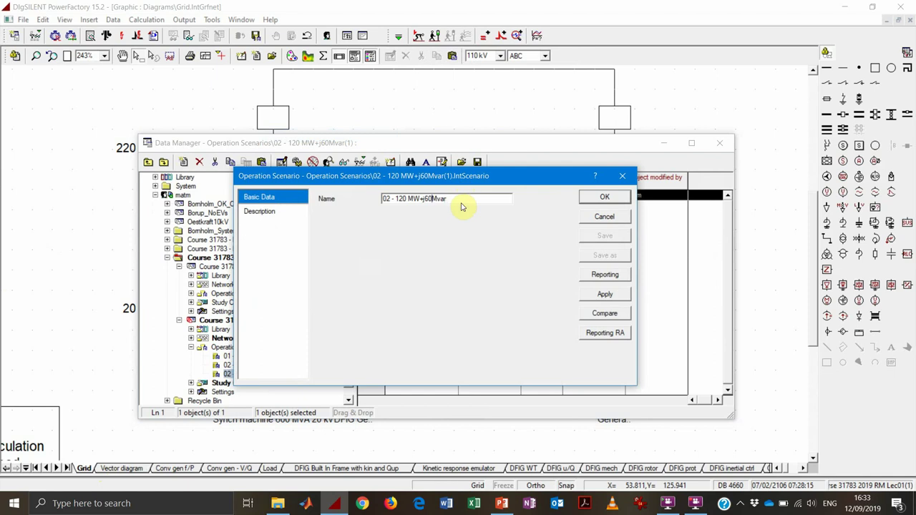
key(BackSpace)
key(BackSpace)
text(W-)
key(BackSpace)
text(3)
key(Return)
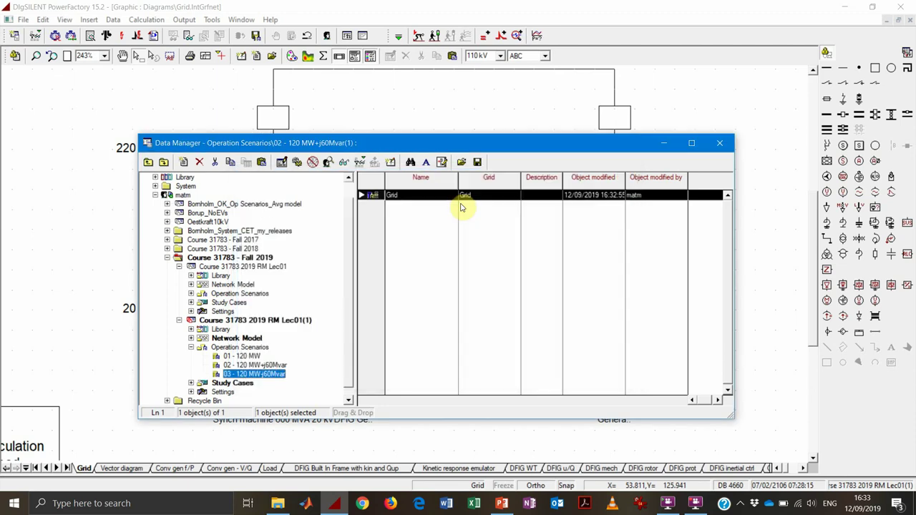
right_click(266, 377)
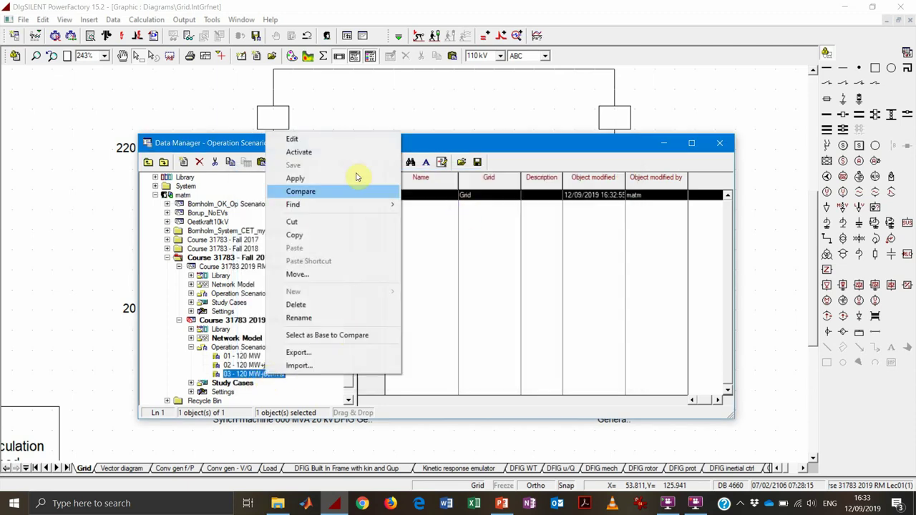
click(335, 153)
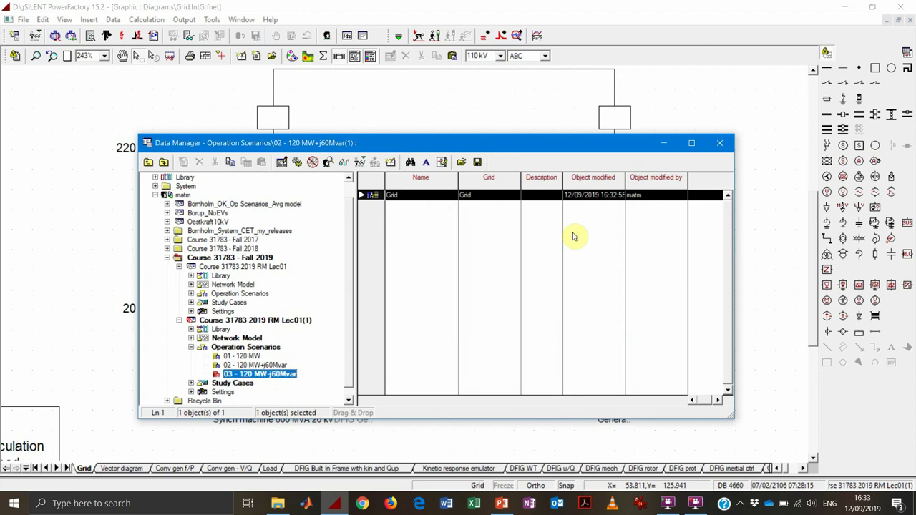
- Set Load 1's load flow values to 120 MW active and -60 Mvar reactive power
click(664, 144)
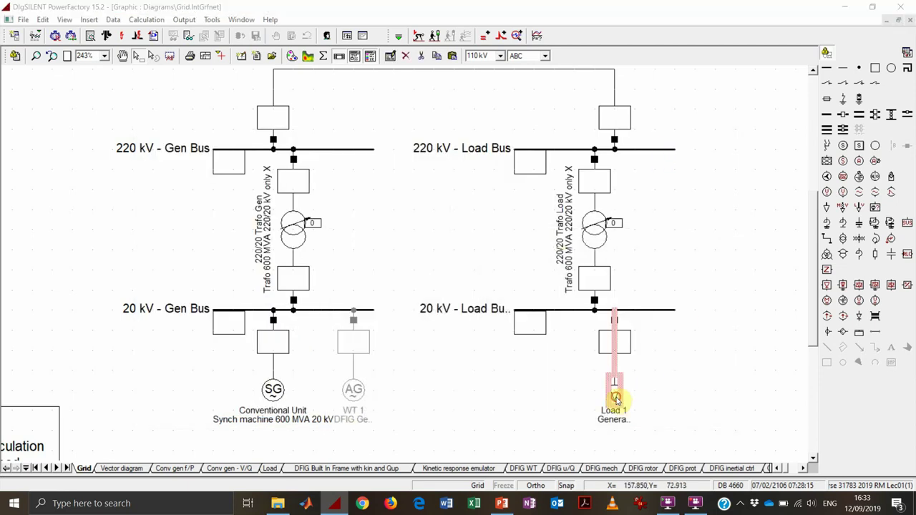
double_click(615, 401)
click(293, 111)
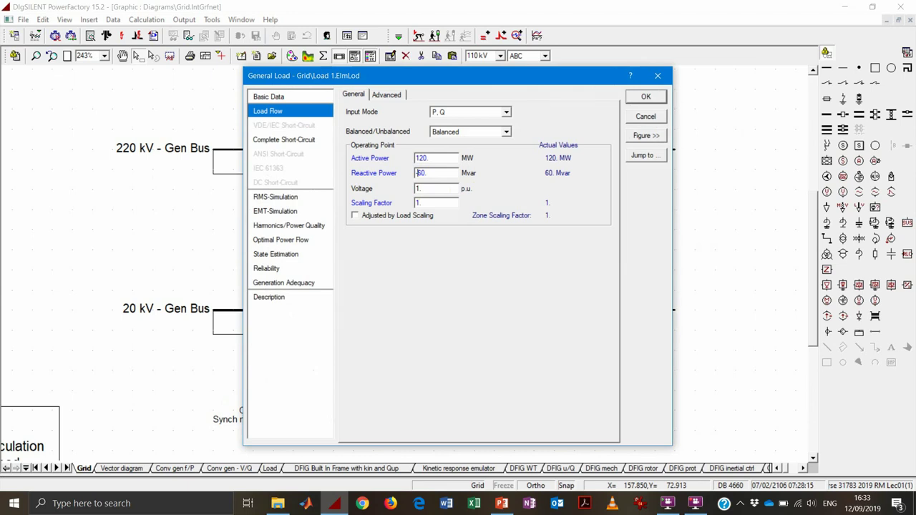
click(639, 96)
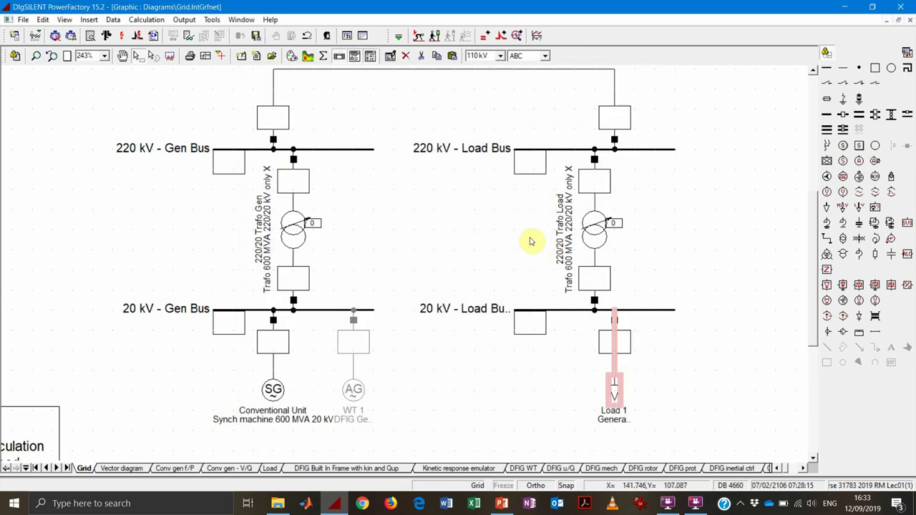
- Execute the load flow calculation for scenario 03 (120 MW, -60 Mvar)
click(106, 36)
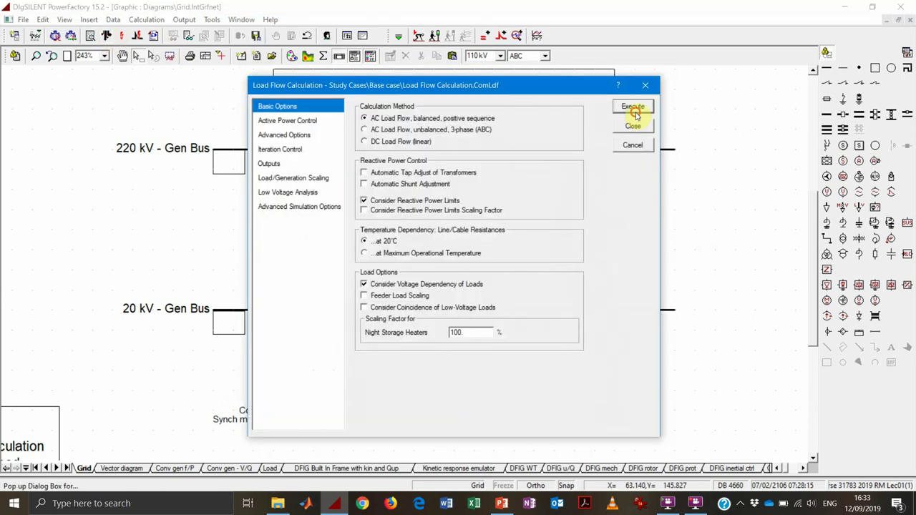
click(635, 109)
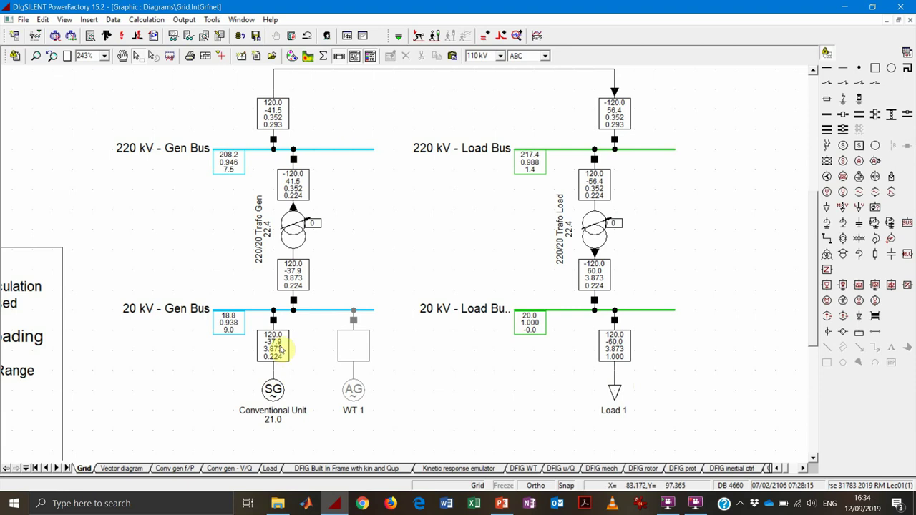
- Inspect scenario 03's voltage phasor diagram, then return to the single-line grid diagram
click(122, 468)
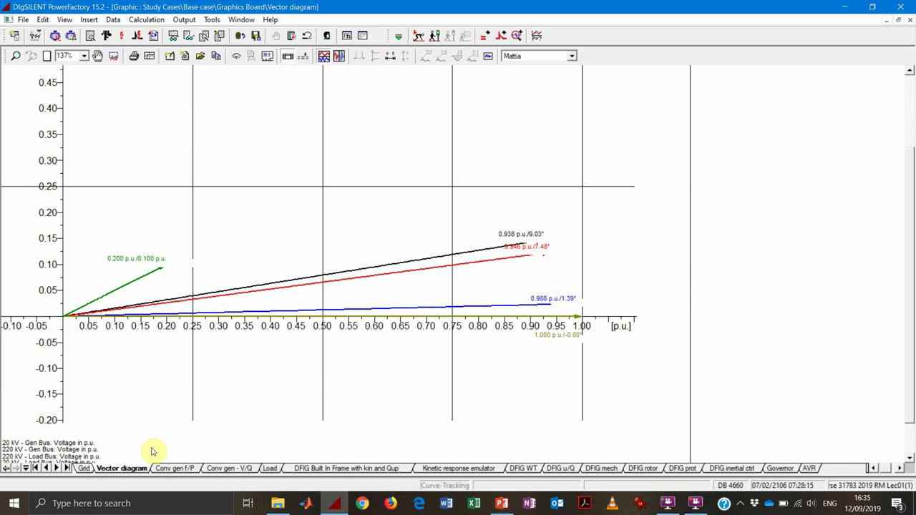
click(83, 469)
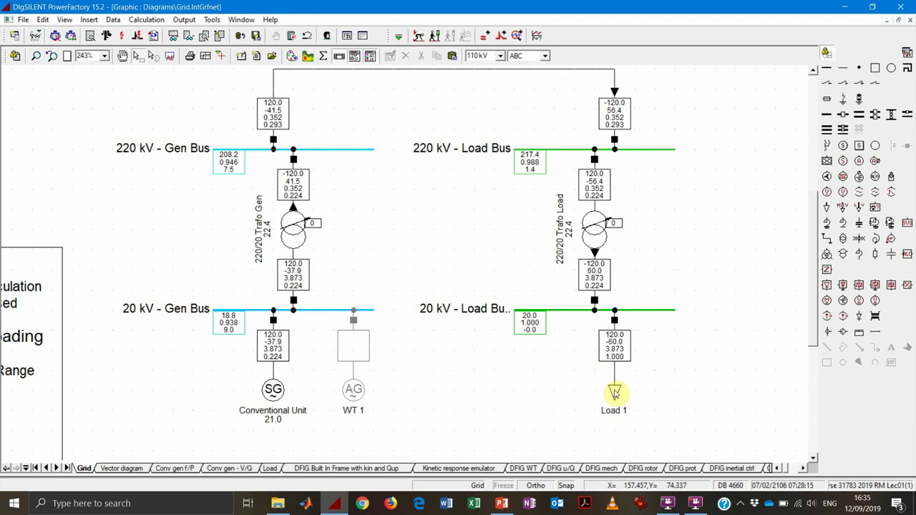
- In Operation Scenarios, save 03 - 120 MW-j60Mvar, then activate 02 - 120 MW+j60Mvar
click(15, 37)
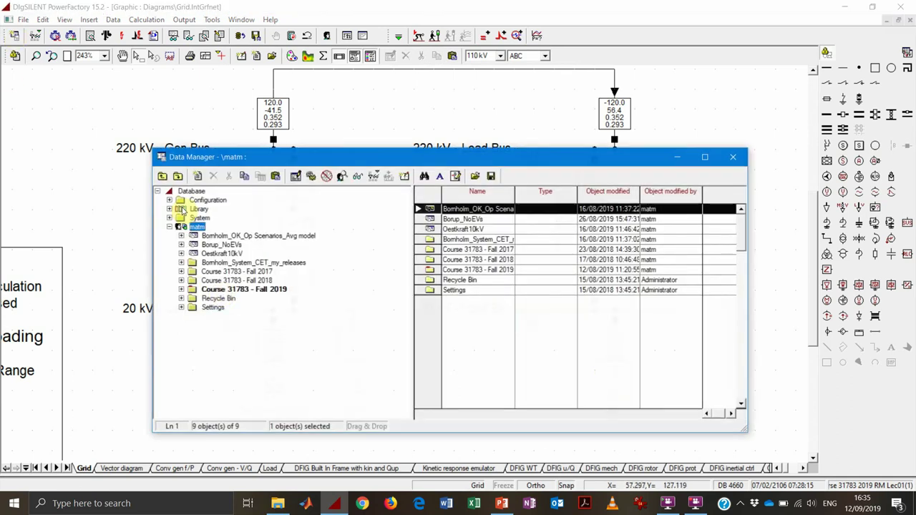
double_click(243, 289)
click(259, 307)
double_click(259, 306)
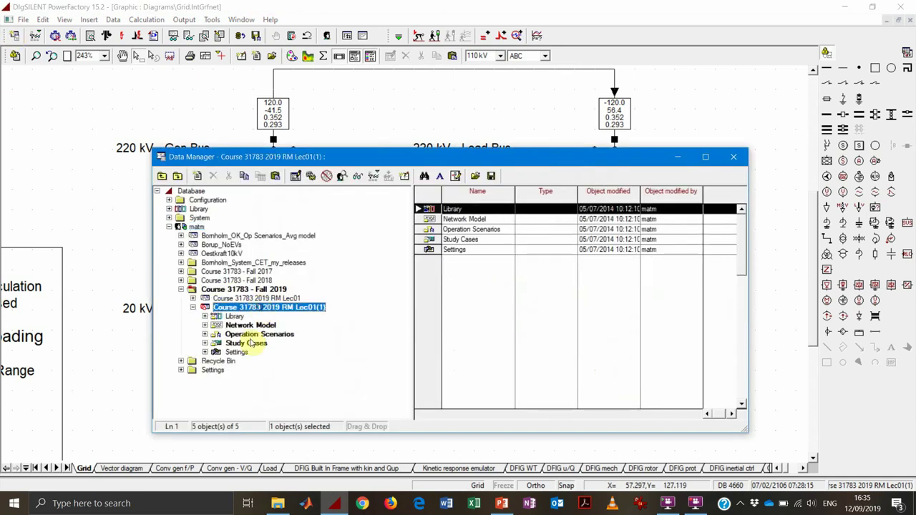
double_click(257, 334)
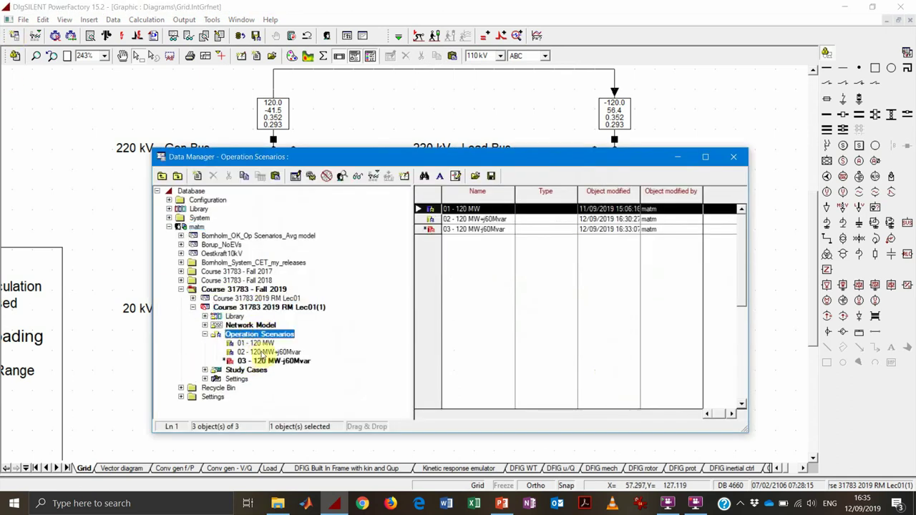
click(261, 352)
right_click(263, 353)
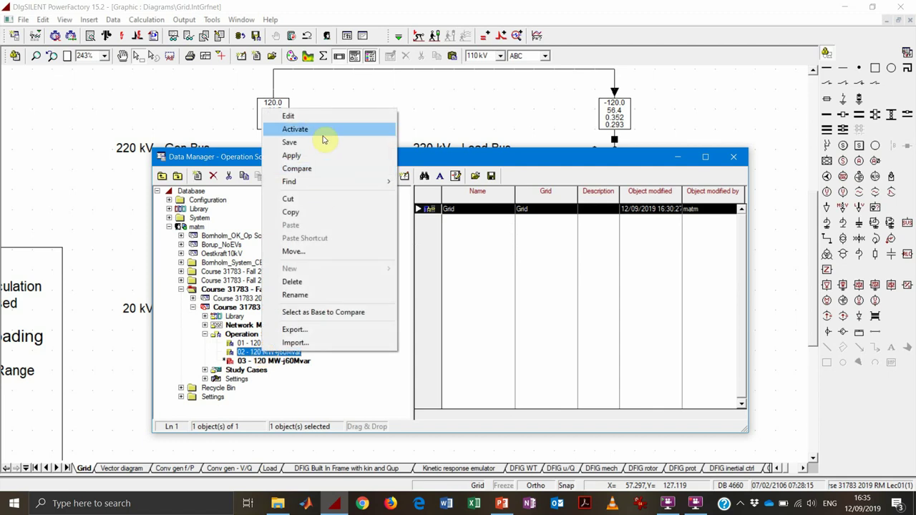
click(255, 362)
right_click(255, 362)
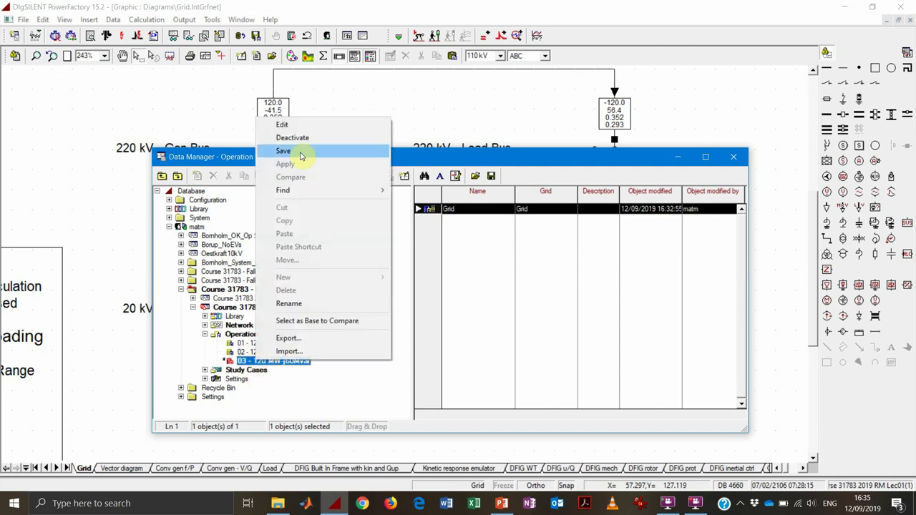
click(299, 151)
right_click(299, 354)
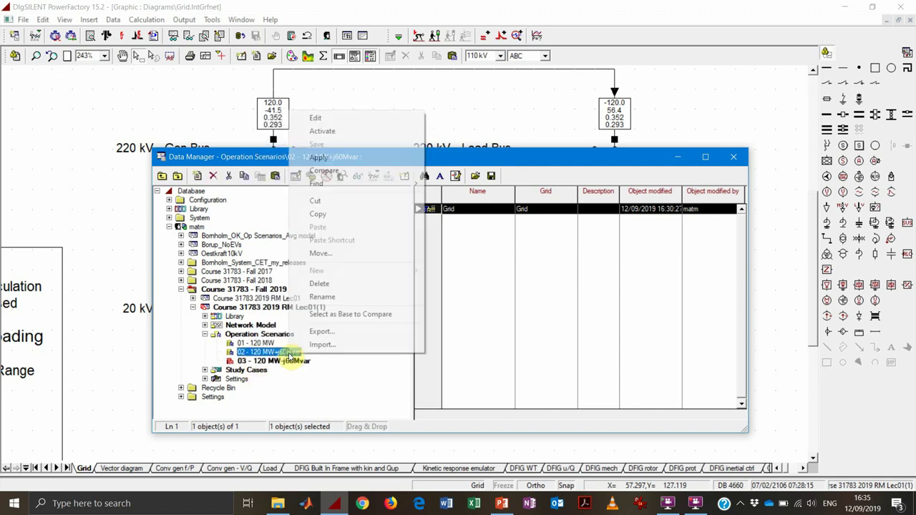
click(366, 135)
- Close the Data Manager, run the load flow, and show scenario 02's voltage phasor diagram
click(675, 155)
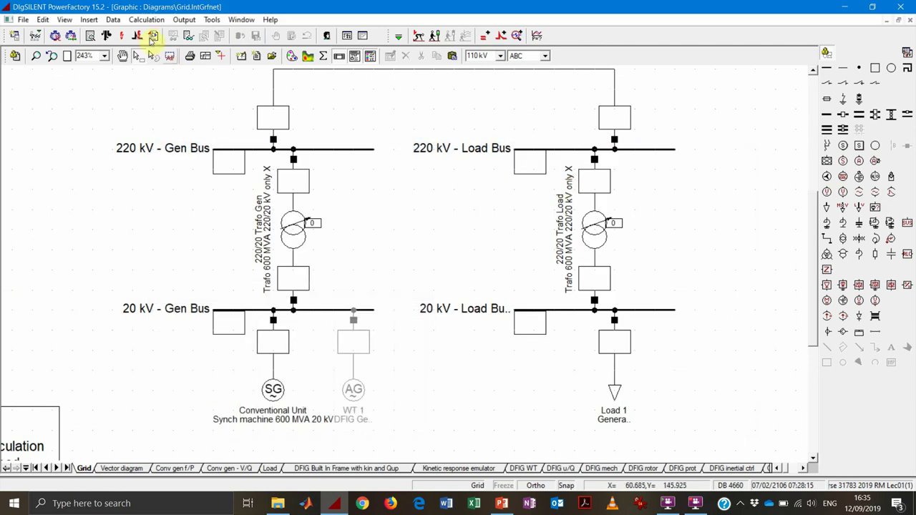
click(106, 35)
click(632, 108)
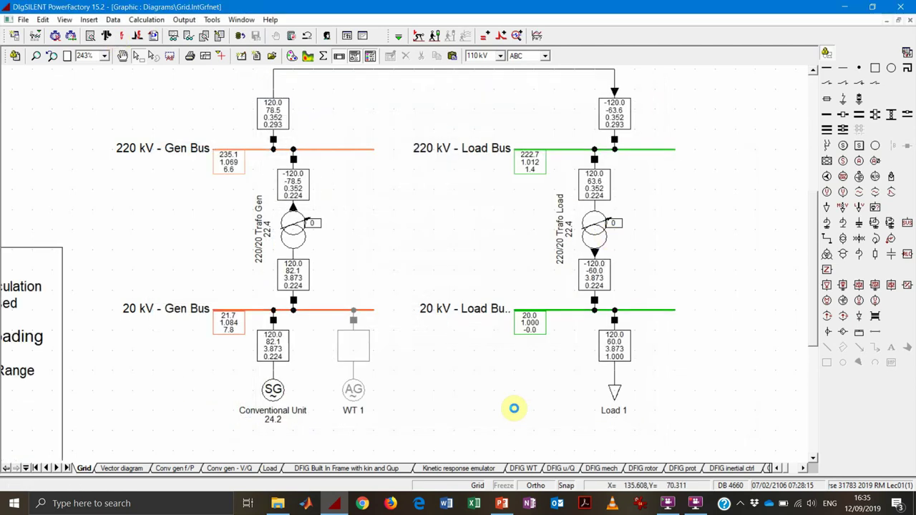
click(128, 468)
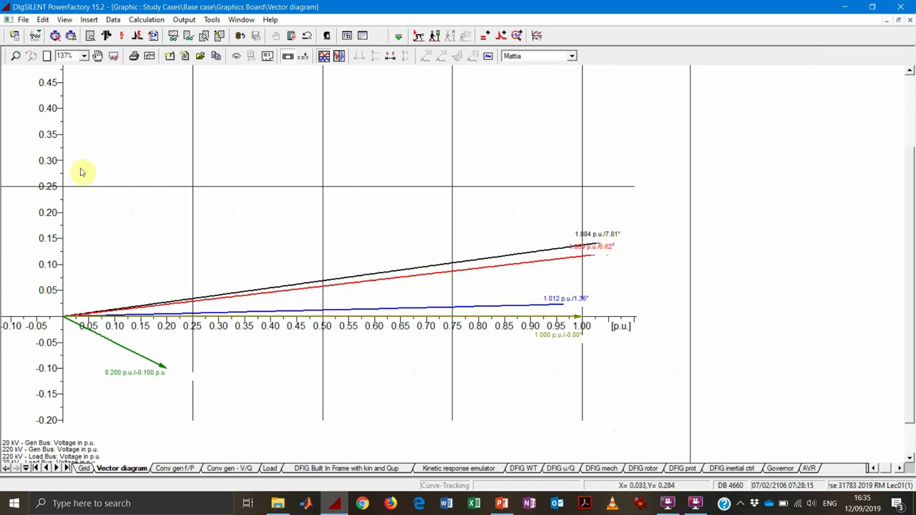
- Activate the operation scenario 01 - 120 MW in the Data Manager
click(14, 35)
double_click(247, 304)
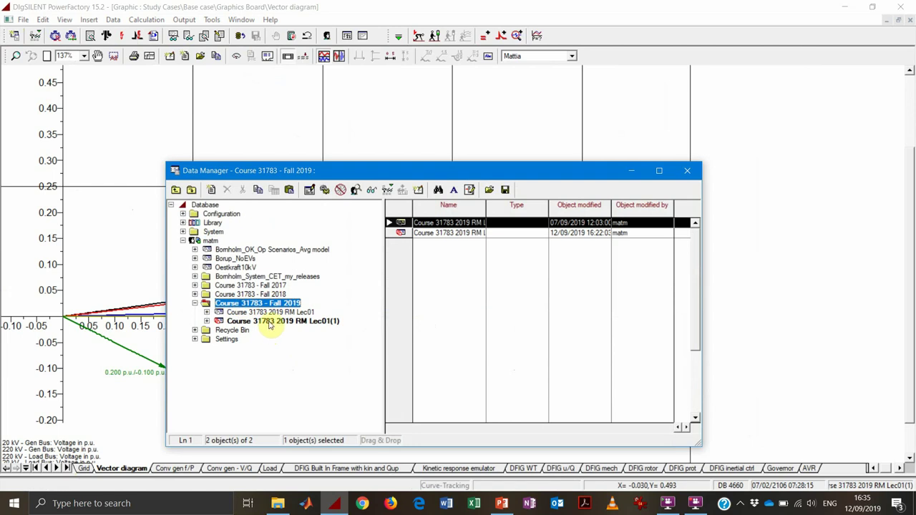
double_click(264, 321)
double_click(261, 348)
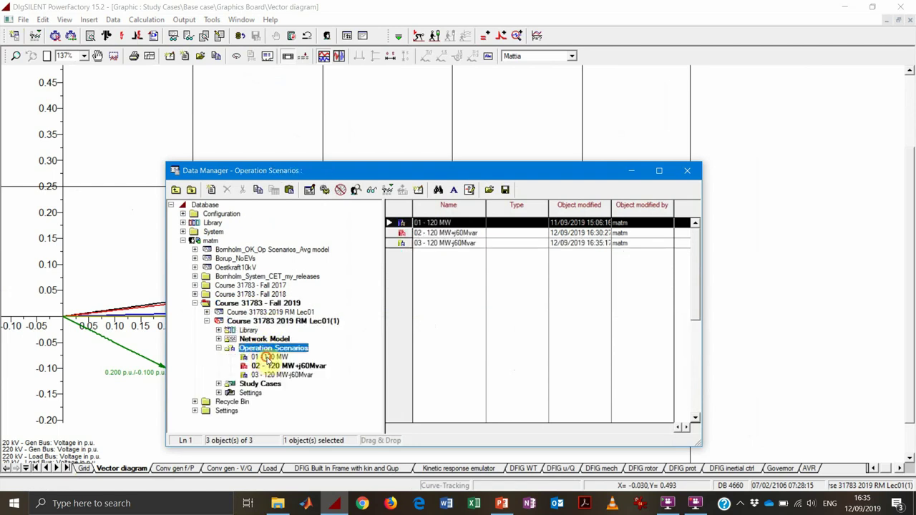
right_click(266, 357)
click(359, 134)
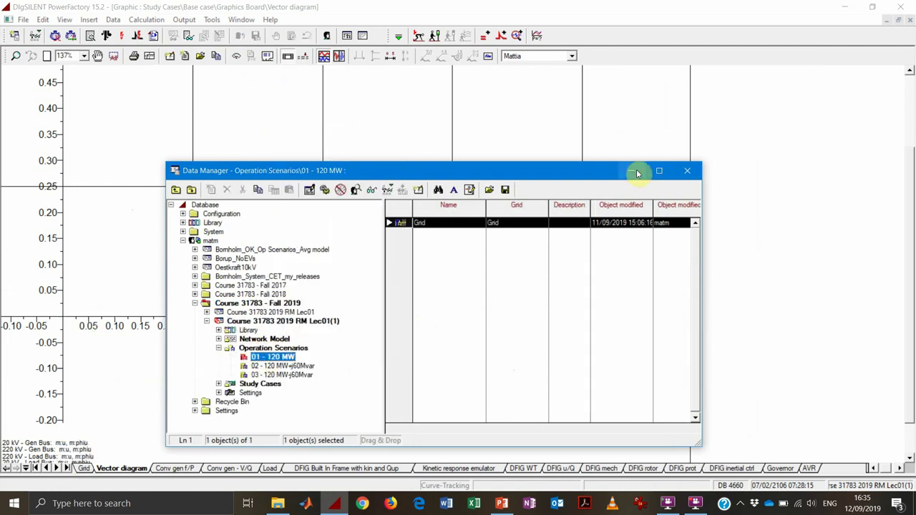
- Minimize the Data Manager and execute the load flow for scenario 01
click(636, 171)
click(106, 36)
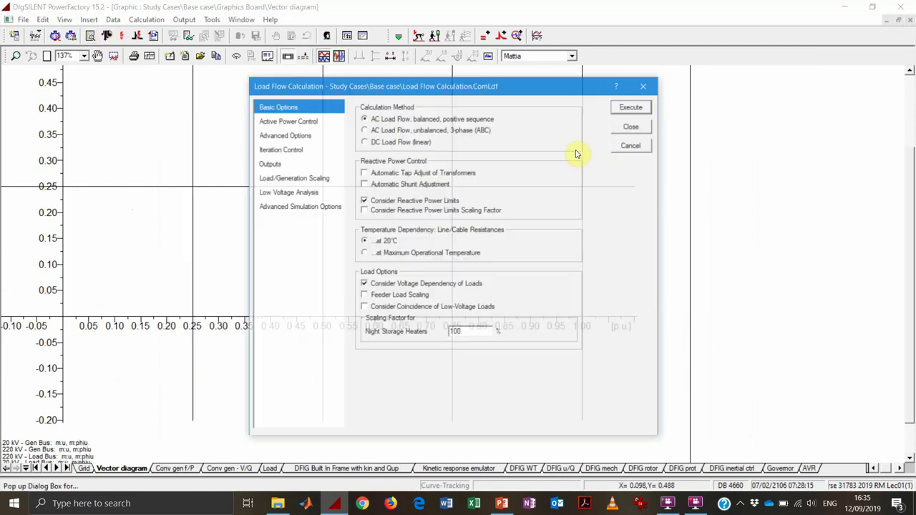
click(639, 108)
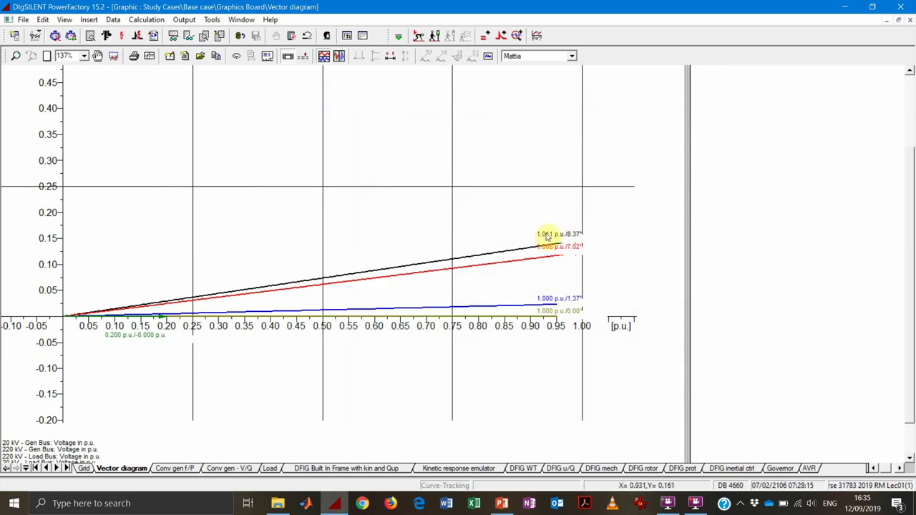
- Switch to the PowerPoint lecture and show slide 5 on particular cases of PQ transfer
click(502, 503)
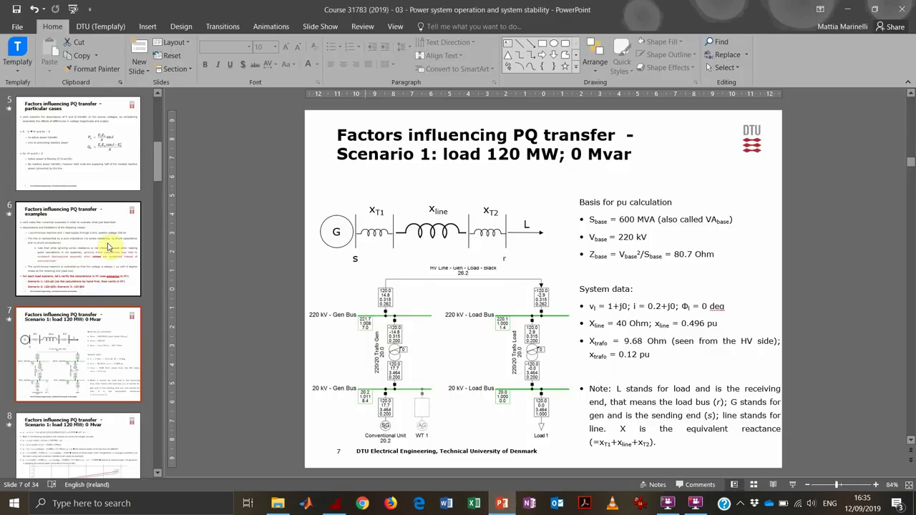
scroll(109, 247, up, 1)
click(91, 205)
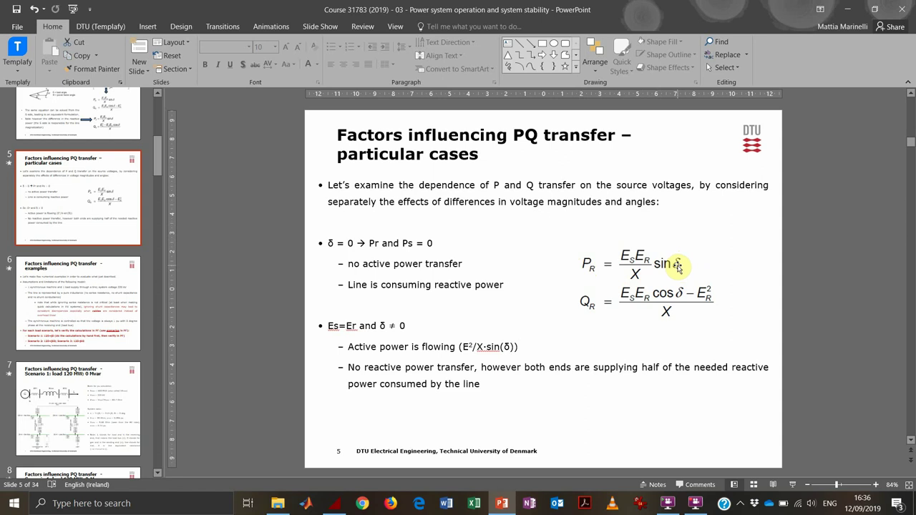
key(ctrl+shift+F2)
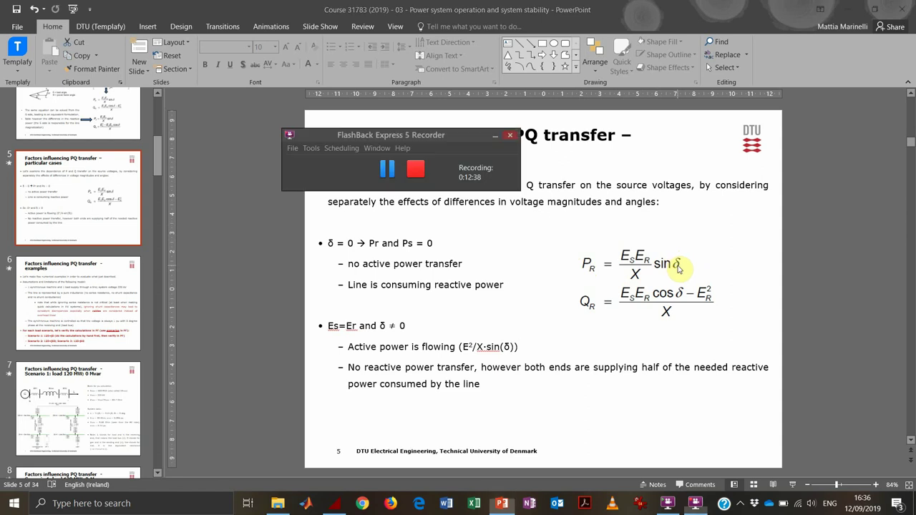